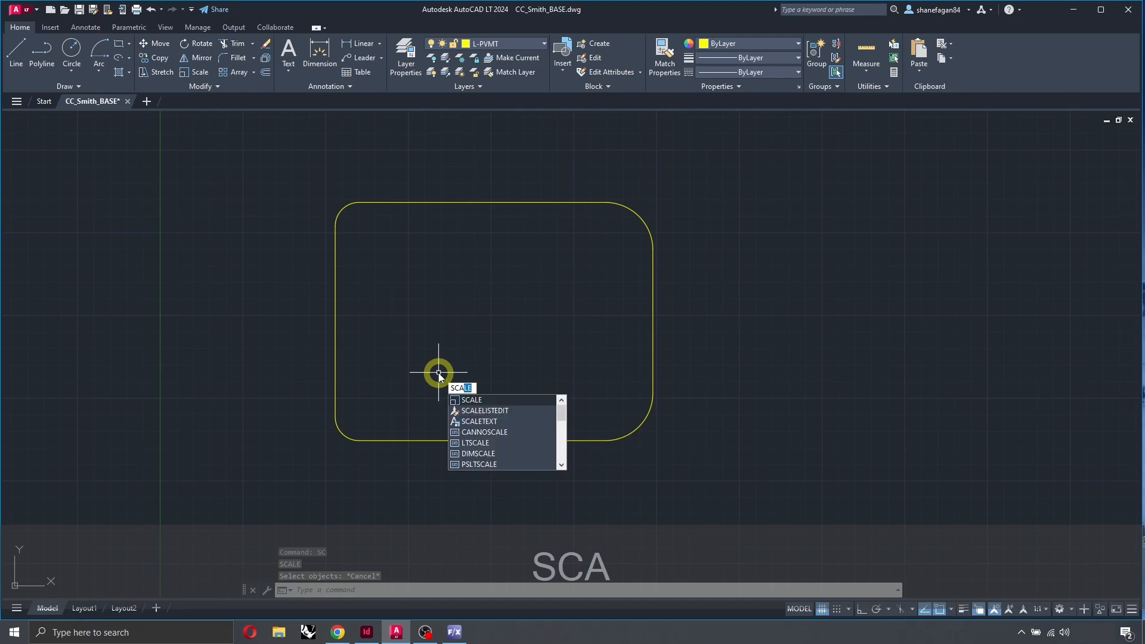
type("LE")
key("space")
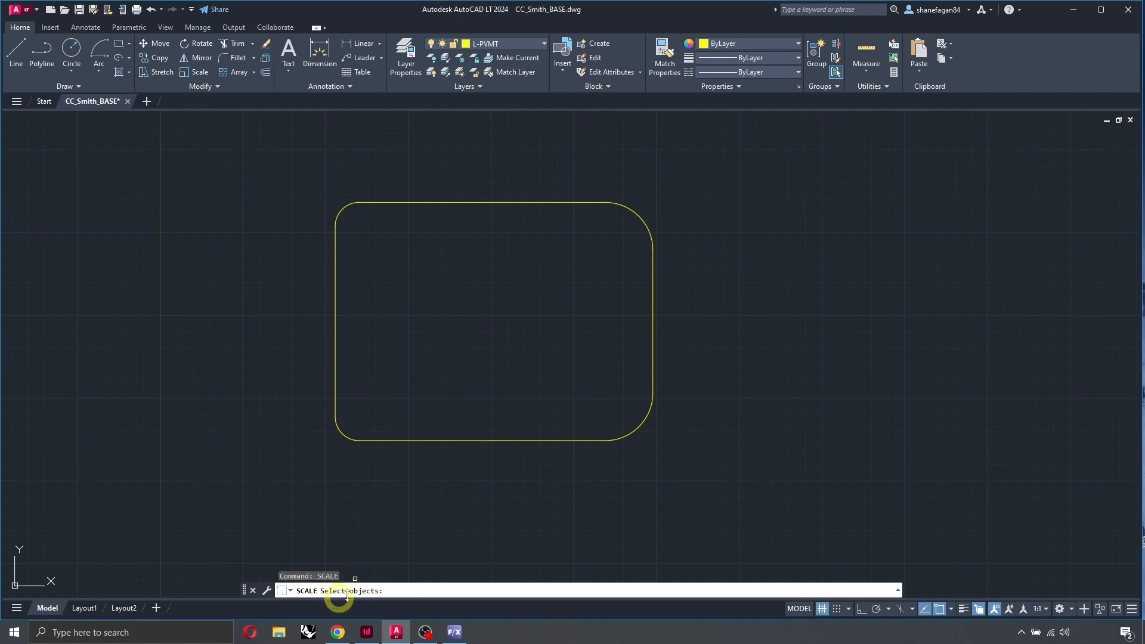
key("Escape")
Try to scale the rounded rectangle using the midpoint of its bottom edge as the base point
left_click(425, 356)
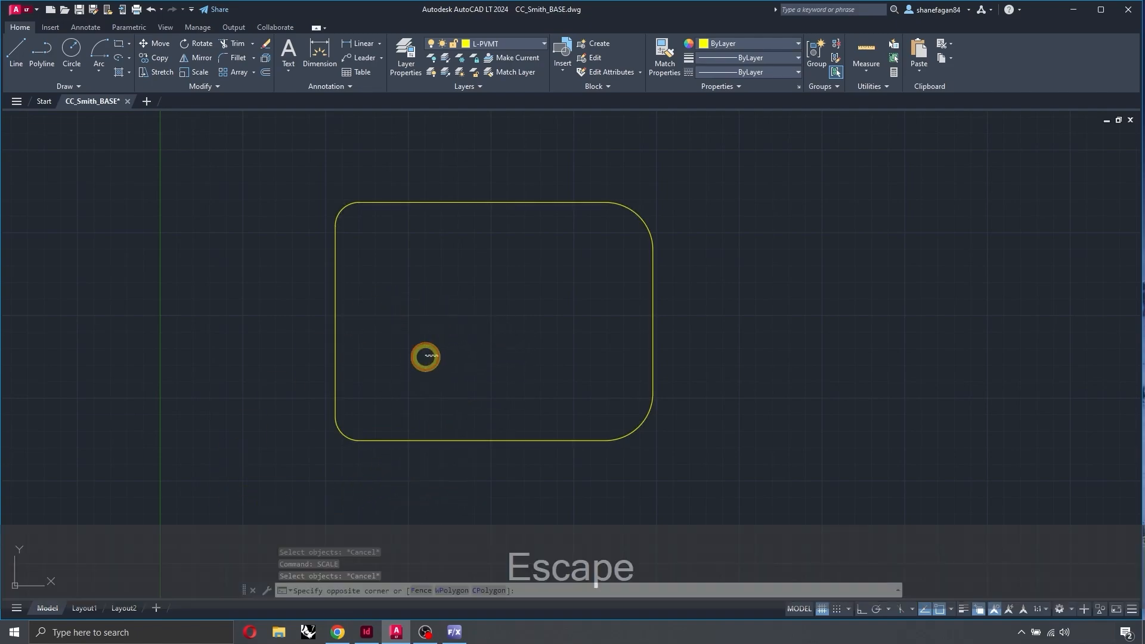
left_click(242, 419)
type("SC")
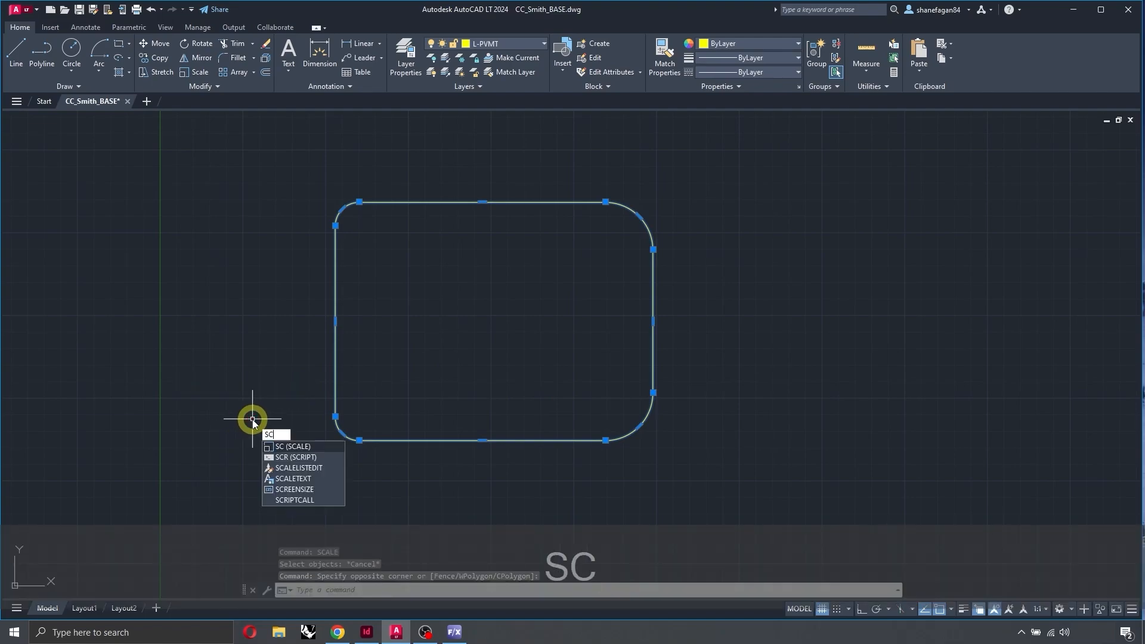
key("space")
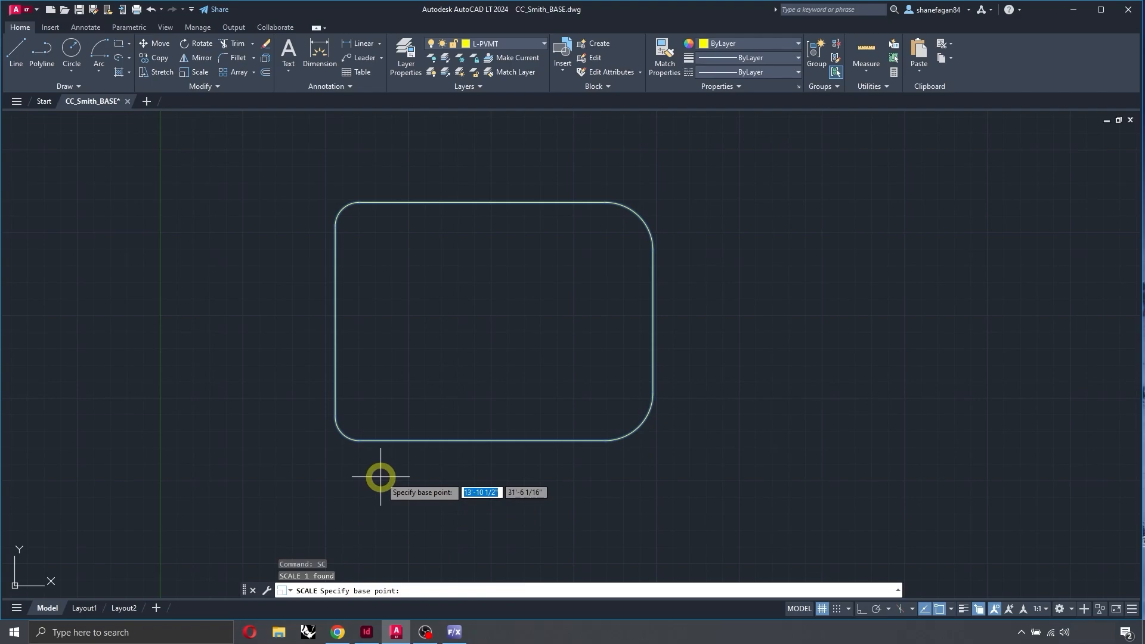
left_click(482, 440)
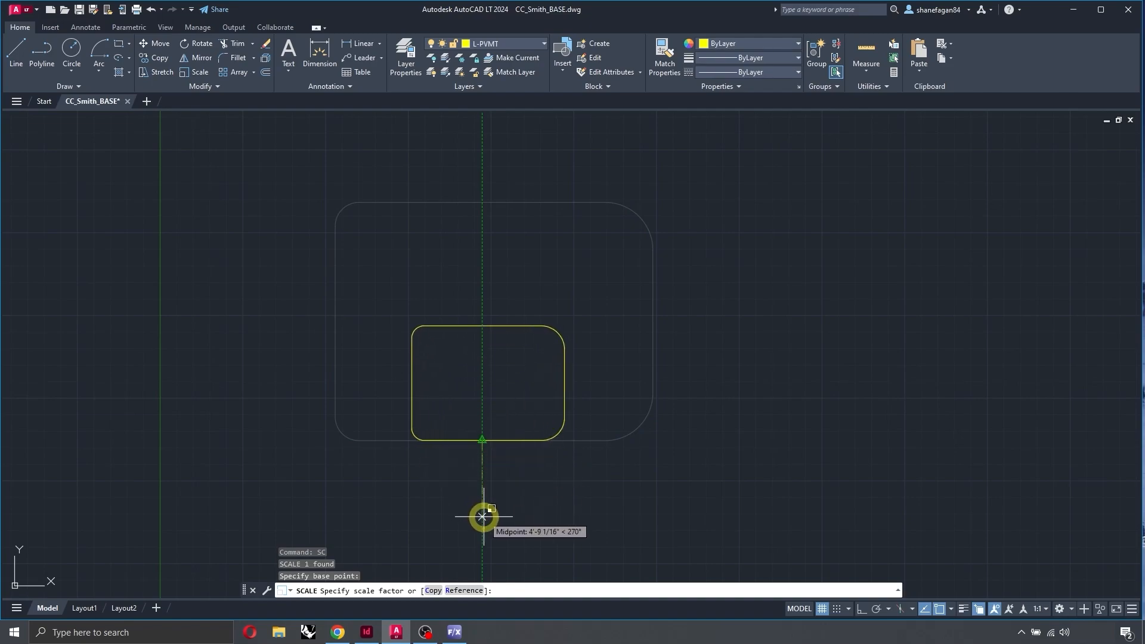
key("Escape")
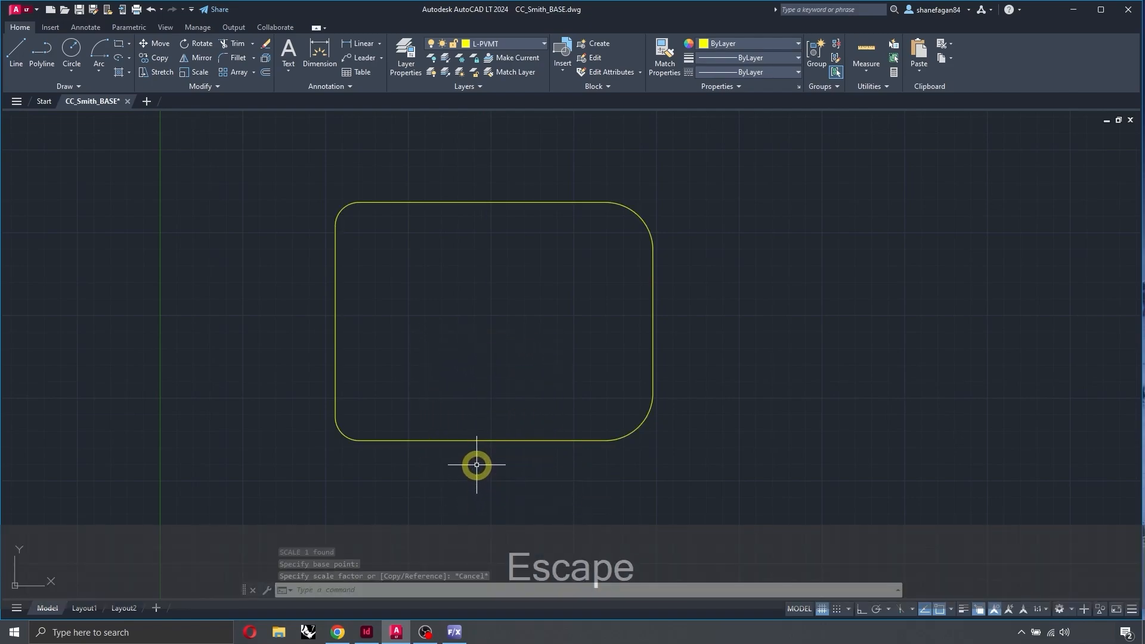
Try to scale the rounded rectangle from the left endpoint of its bottom edge
key("space")
left_click(448, 441)
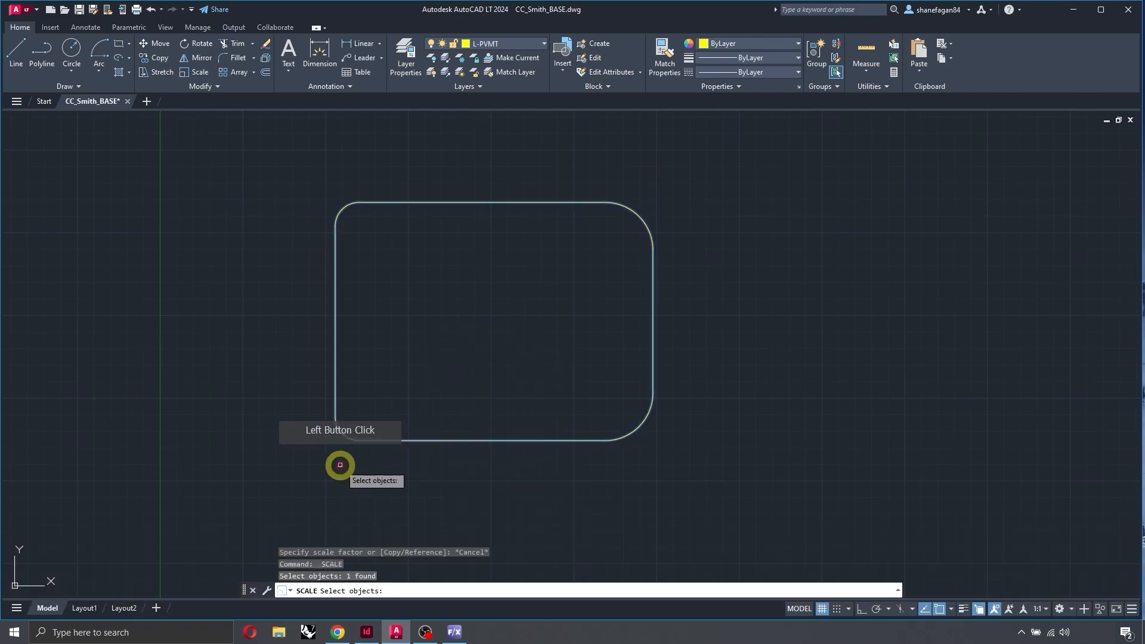
key("space")
left_click(360, 440)
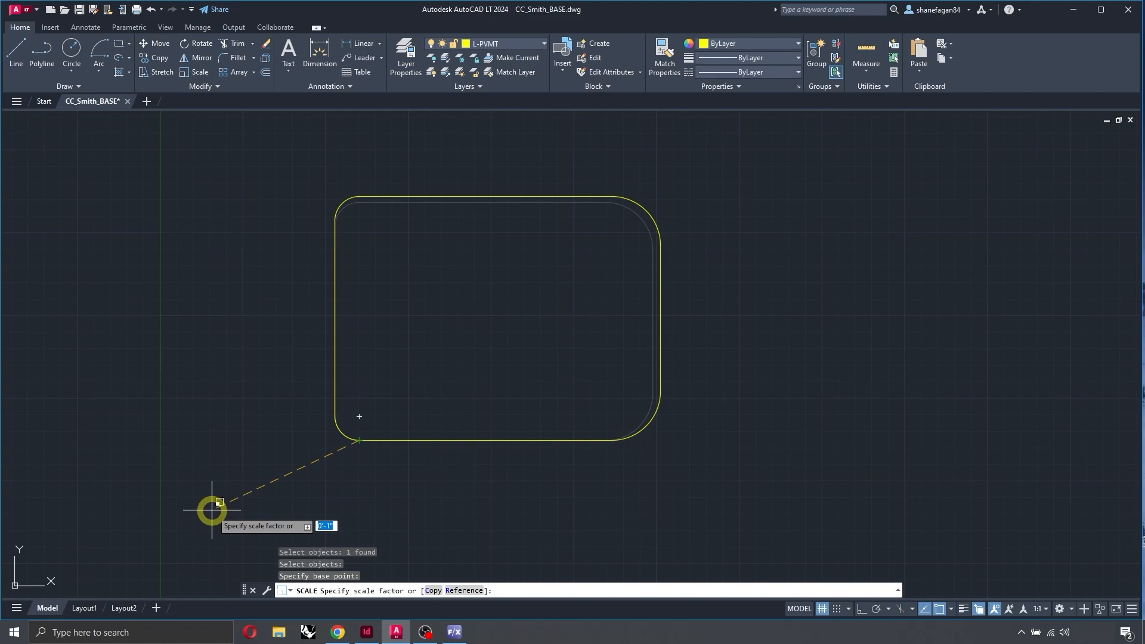
key("Escape")
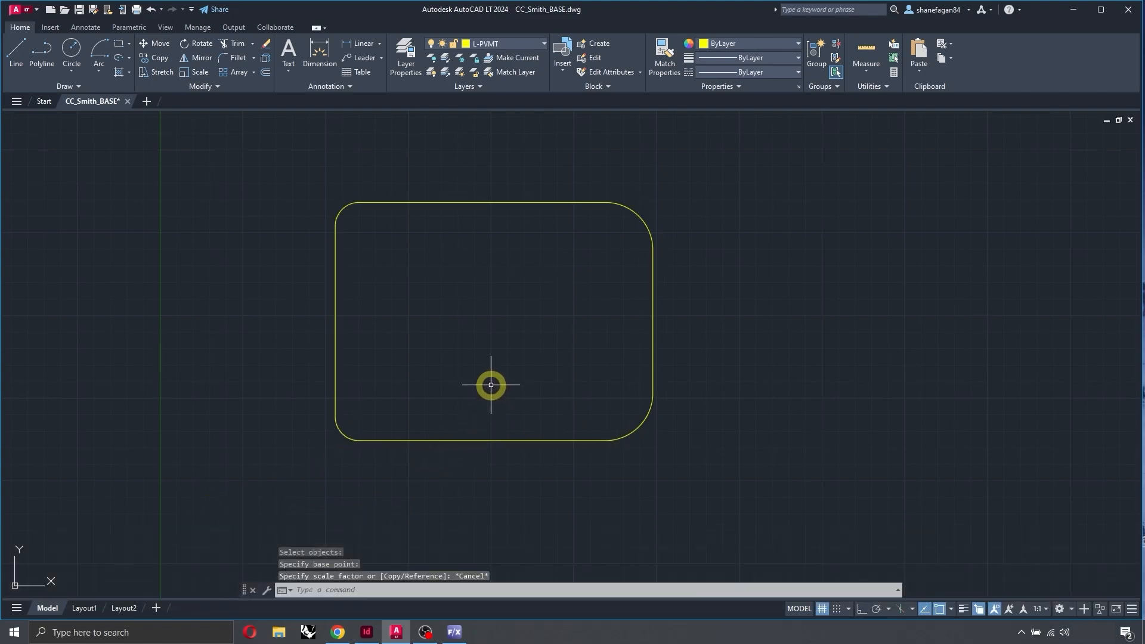
Try scaling the rounded rectangle by a factor of 0.5 about the midpoint of its left edge, and undo it
type("SC")
key("space")
left_click(455, 440)
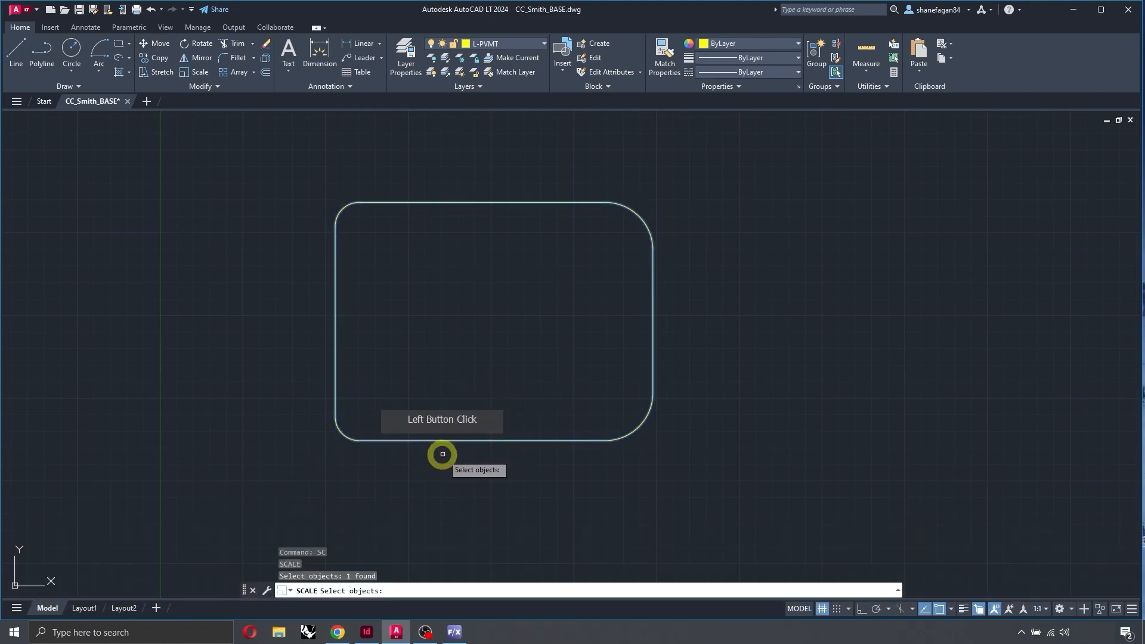
key("space")
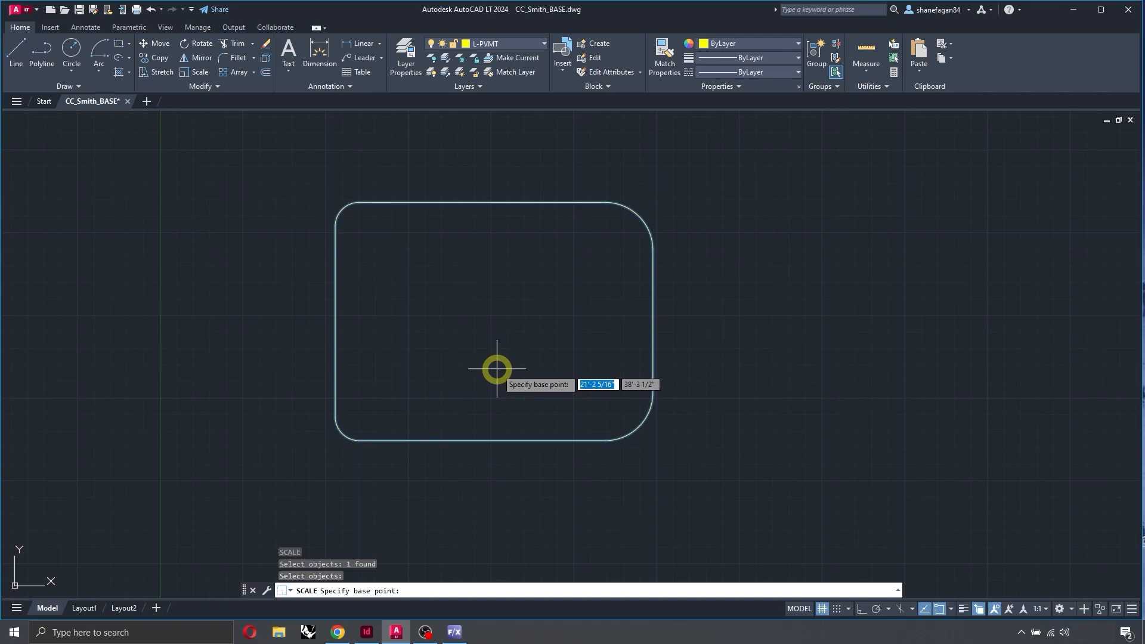
left_click(334, 321)
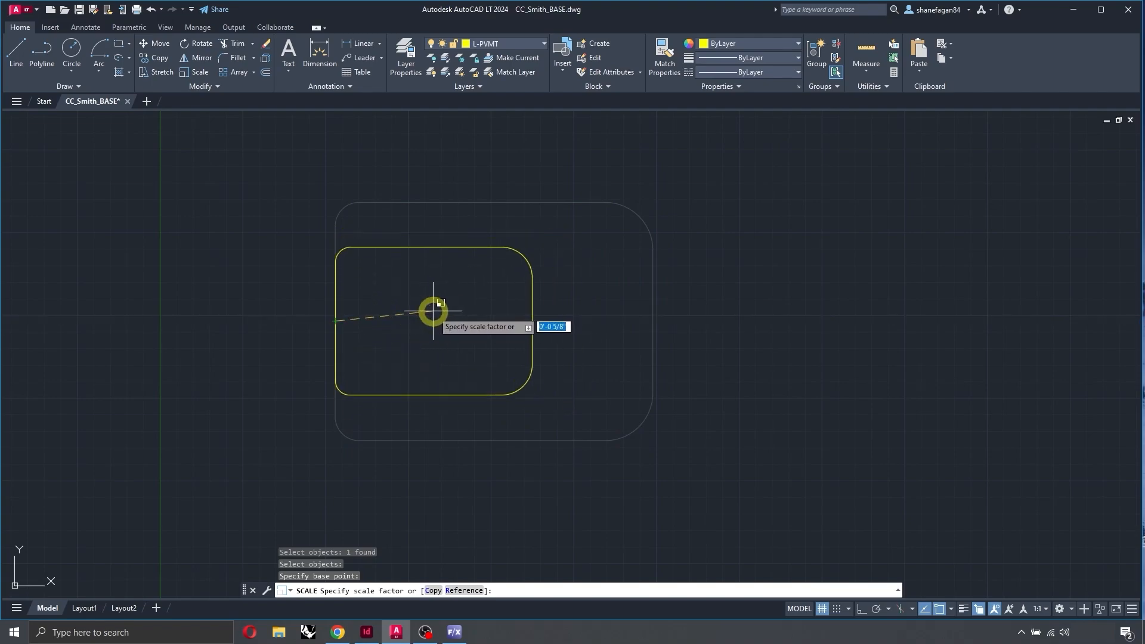
type(".5")
key("Return")
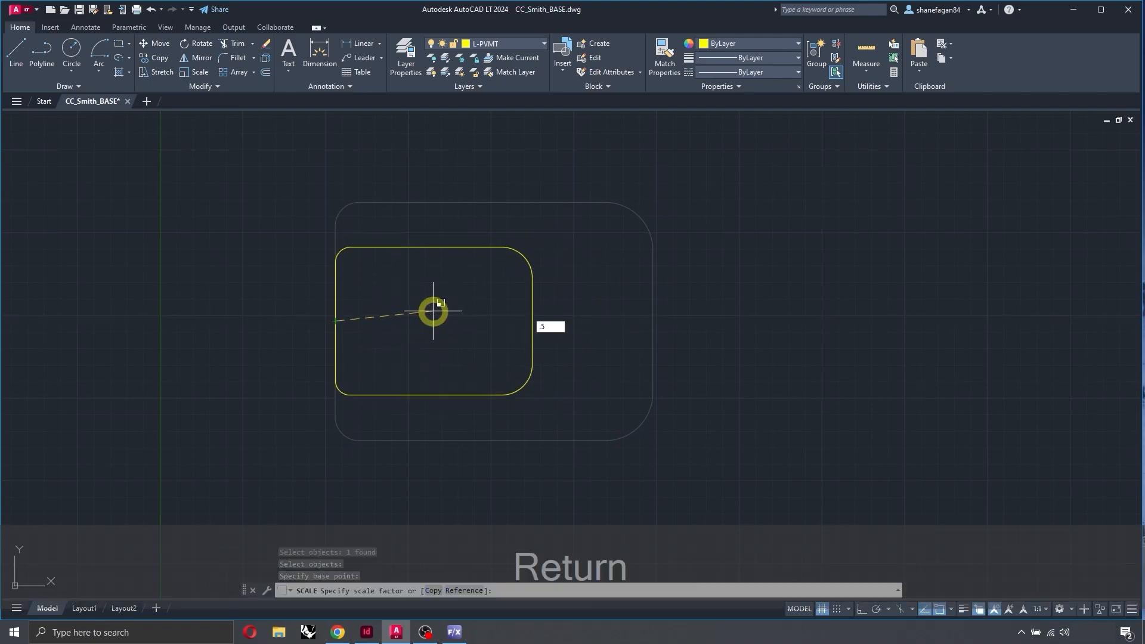
key("ctrl+z")
Try scaling the rounded rectangle freehand to about 9/16 size from its left edge midpoint, and undo it
left_click(295, 366)
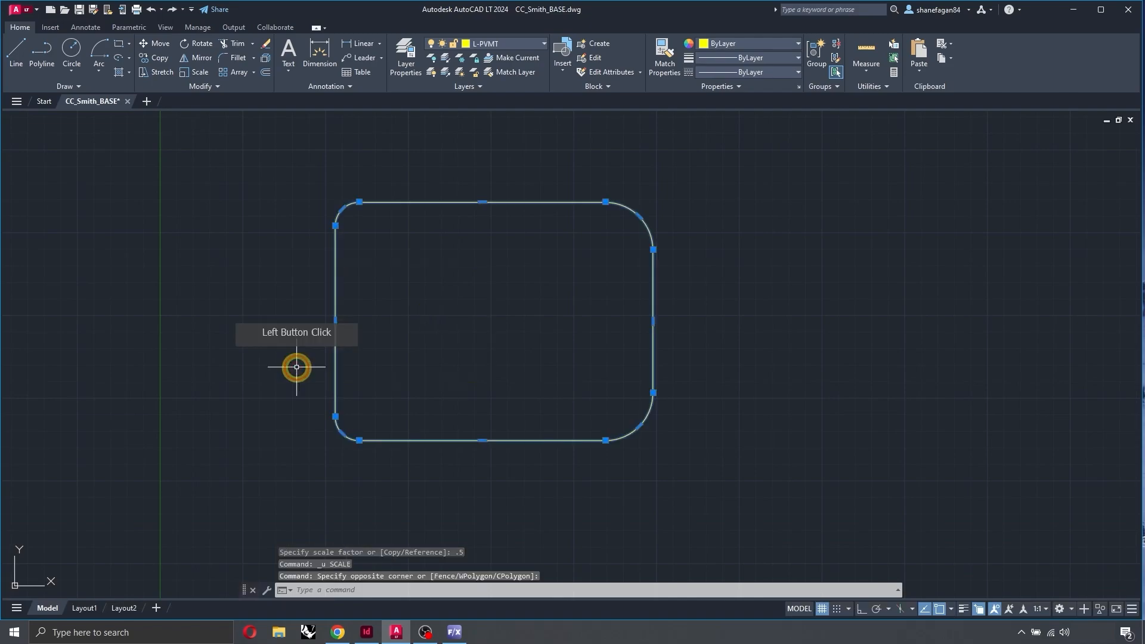
type("SC")
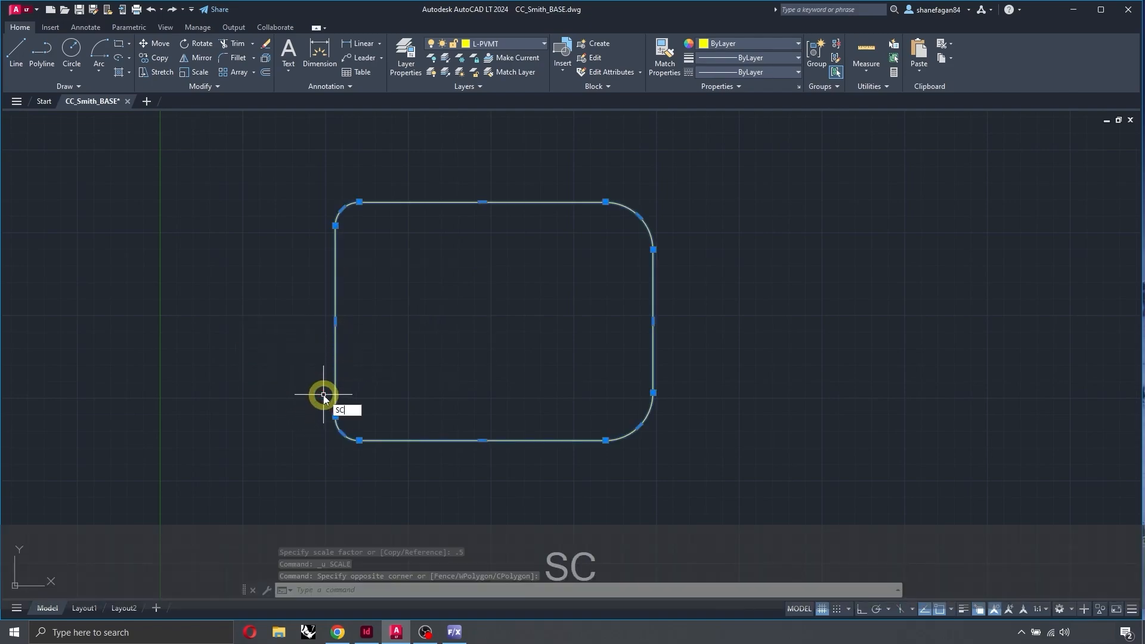
key("space")
left_click(336, 322)
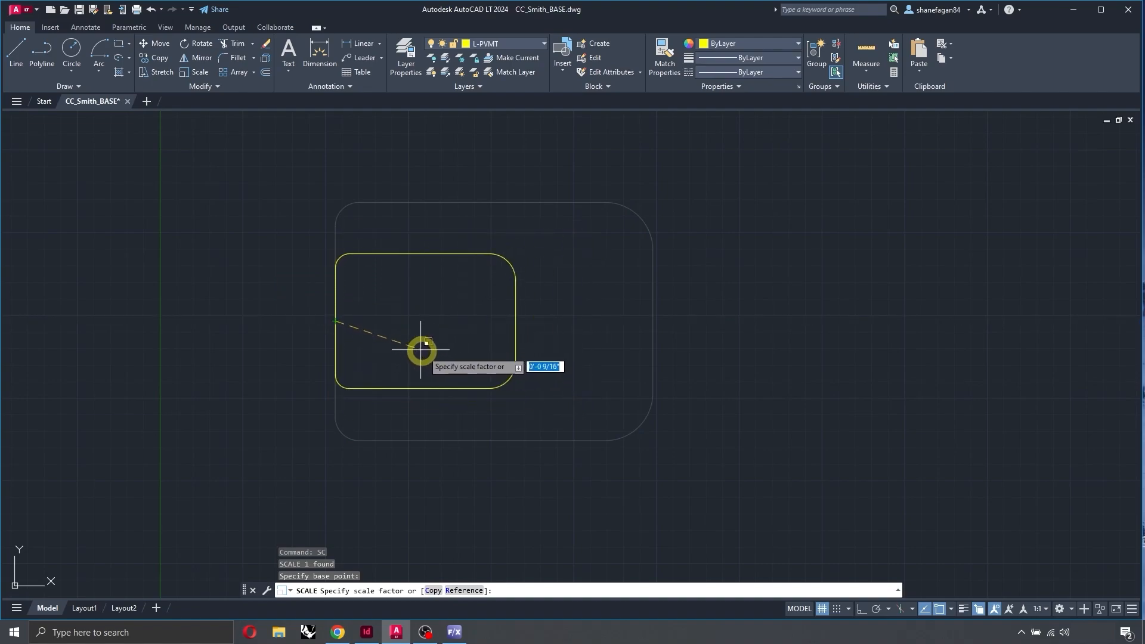
left_click(425, 343)
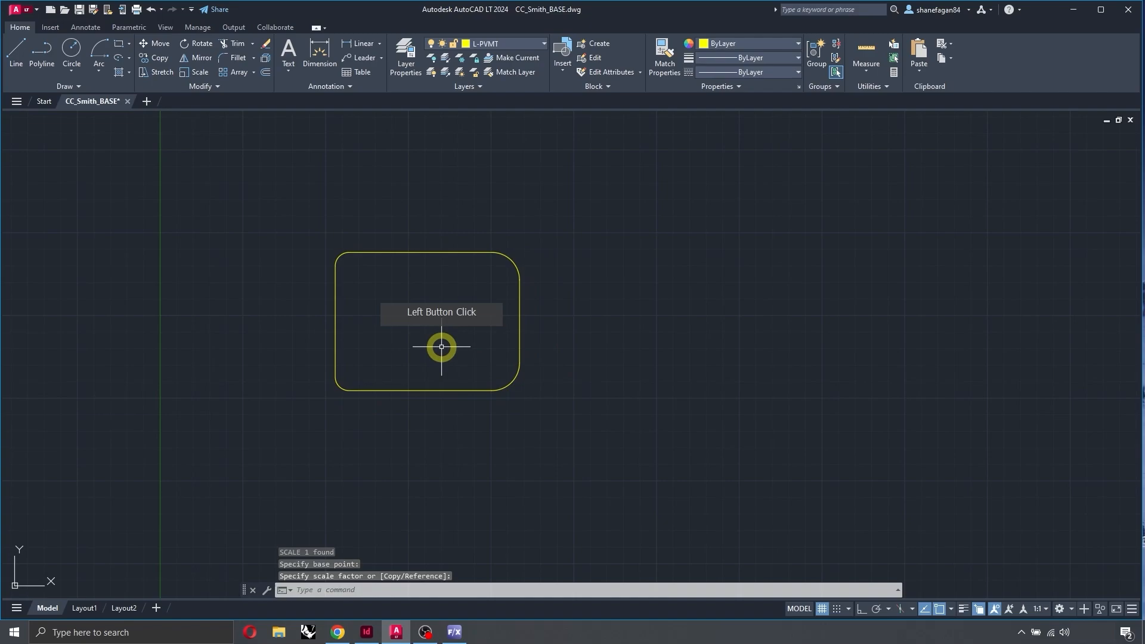
key("ctrl+z")
Try a reference scale of the rounded rectangle from its left edge midpoint, using its full width as the reference length
double_click(353, 366)
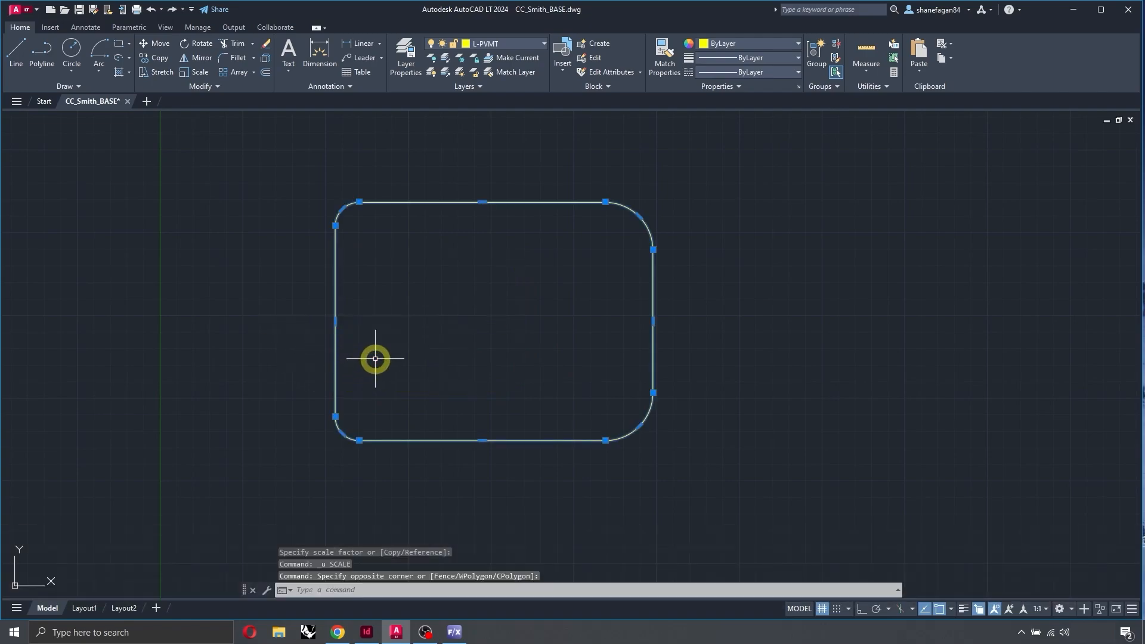
type("sc")
key("space")
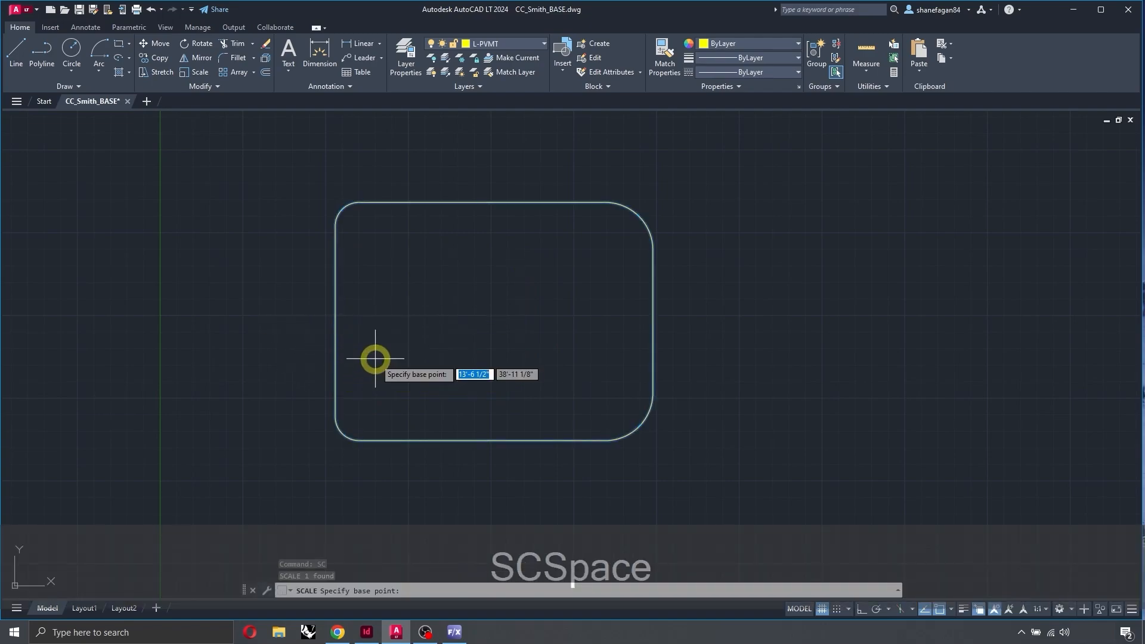
left_click(336, 321)
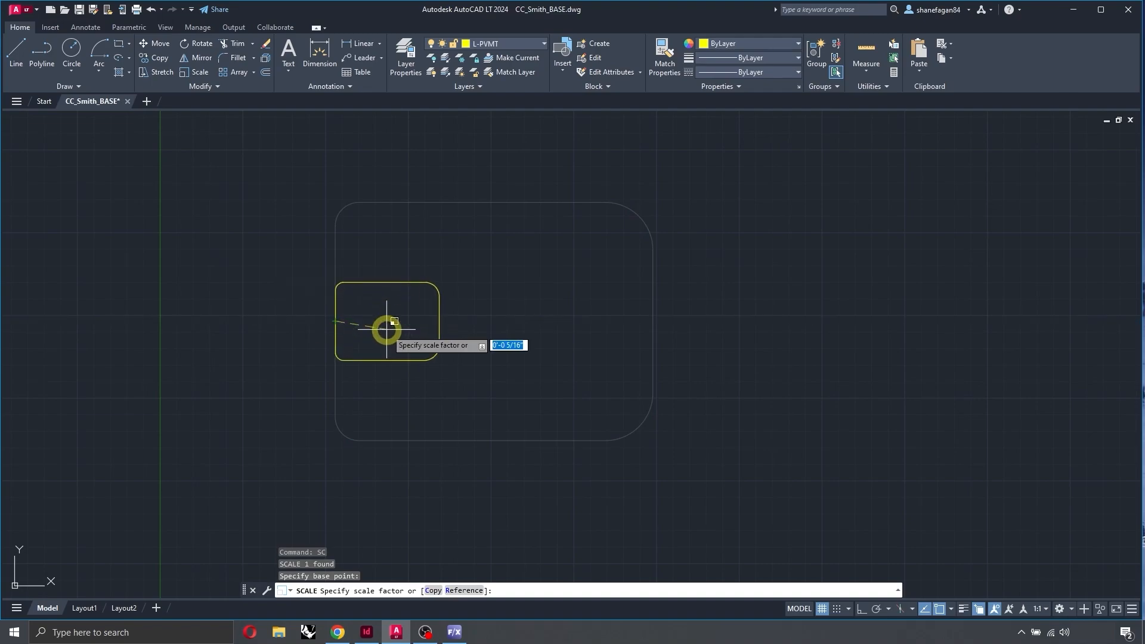
type("R")
key("space")
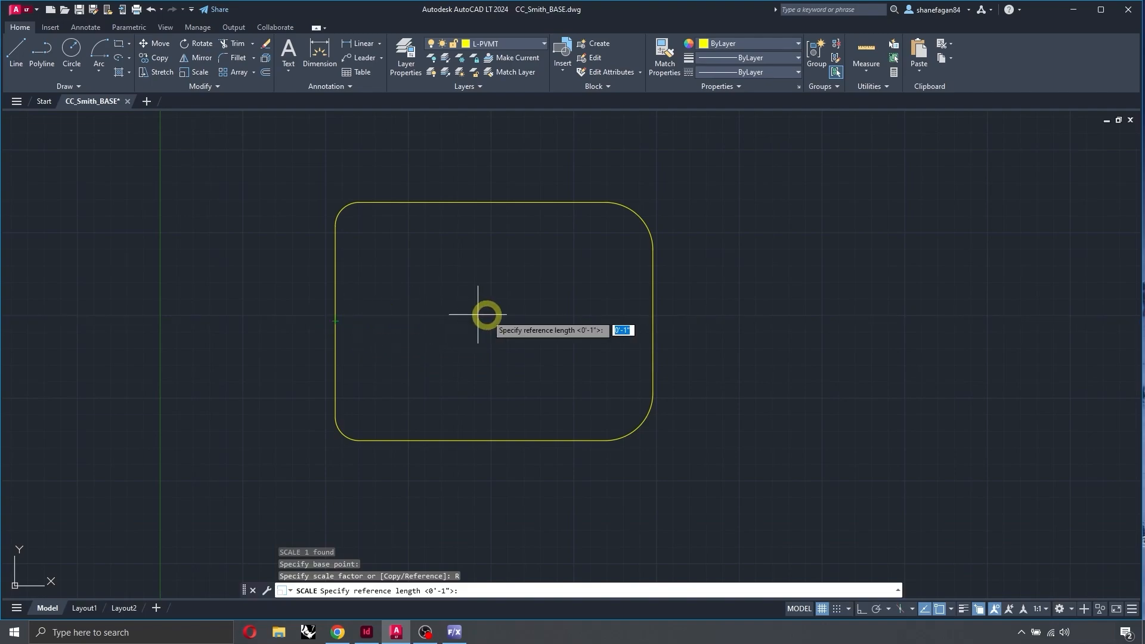
left_click(335, 322)
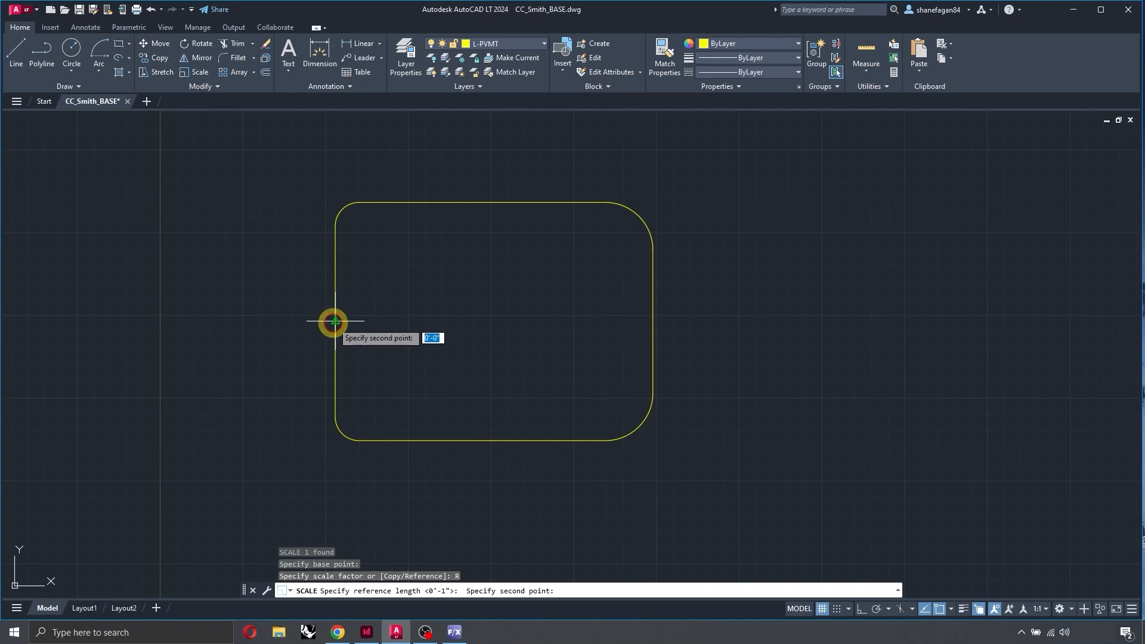
left_click(652, 322)
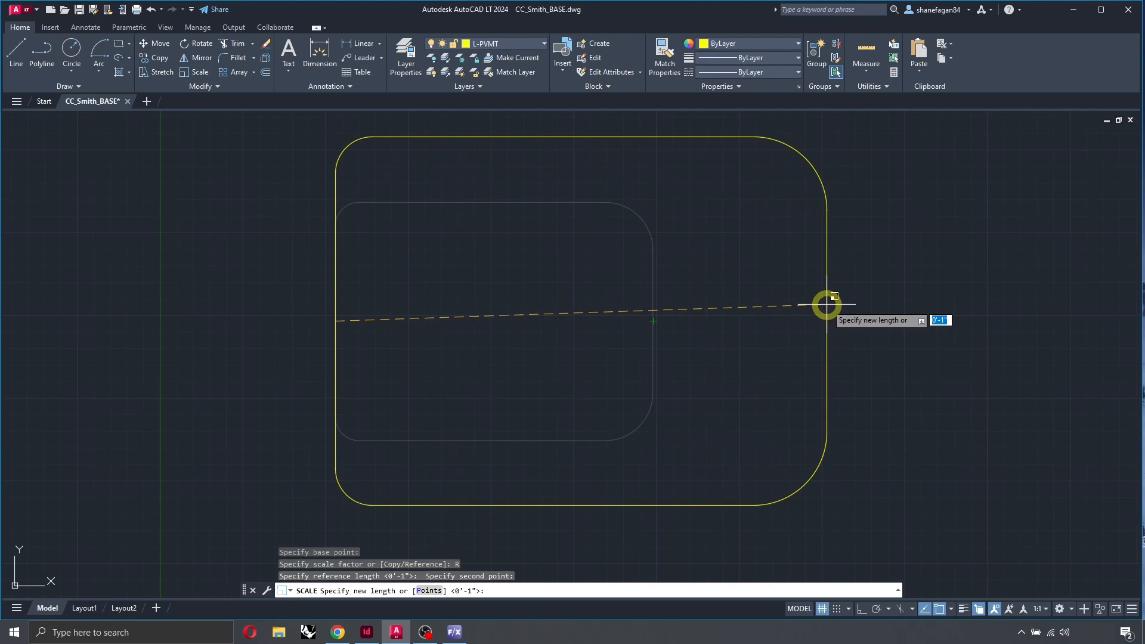
key("Escape")
key("Escape")
key("Escape")
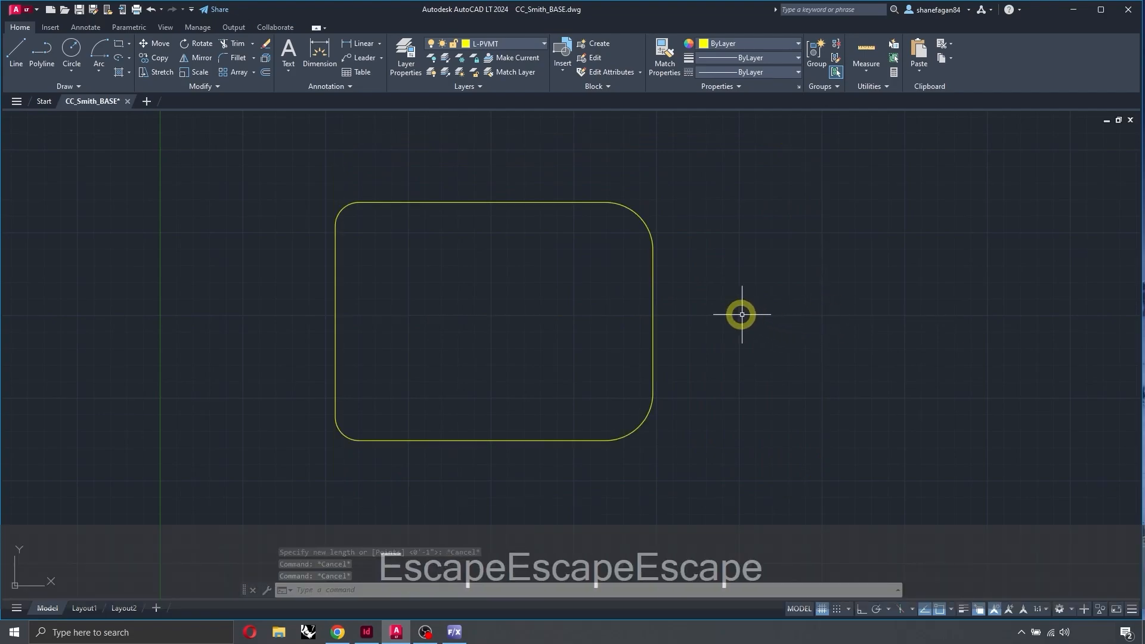
Measure the rounded rectangle's width between the midpoints of its left and right edges
left_click(737, 302)
left_click(409, 347)
type("DI")
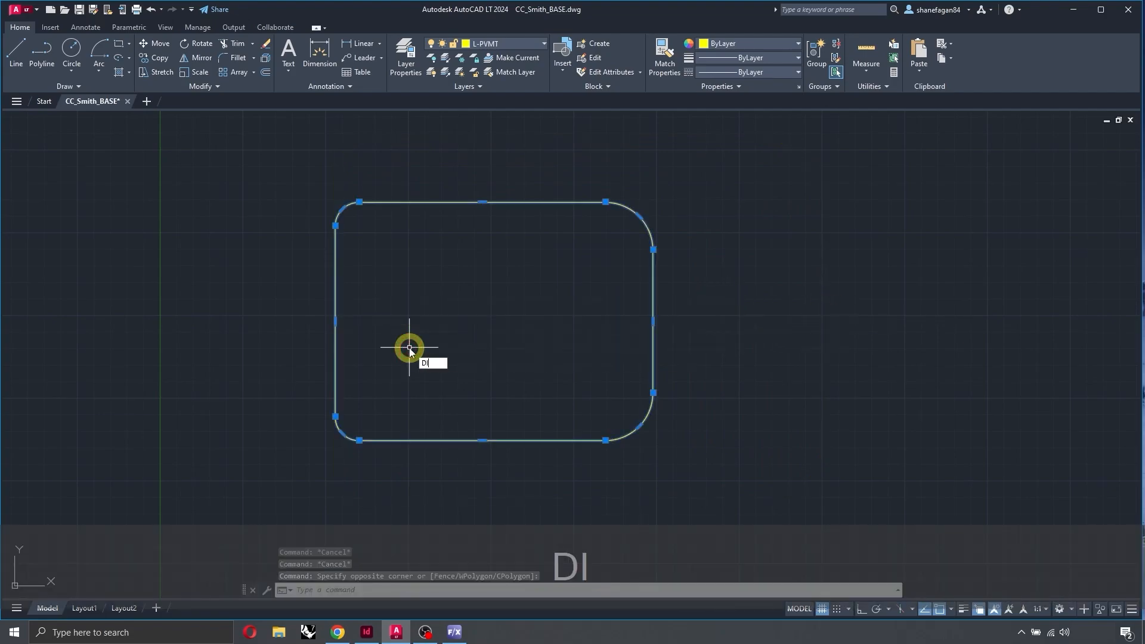
key("space")
left_click(334, 321)
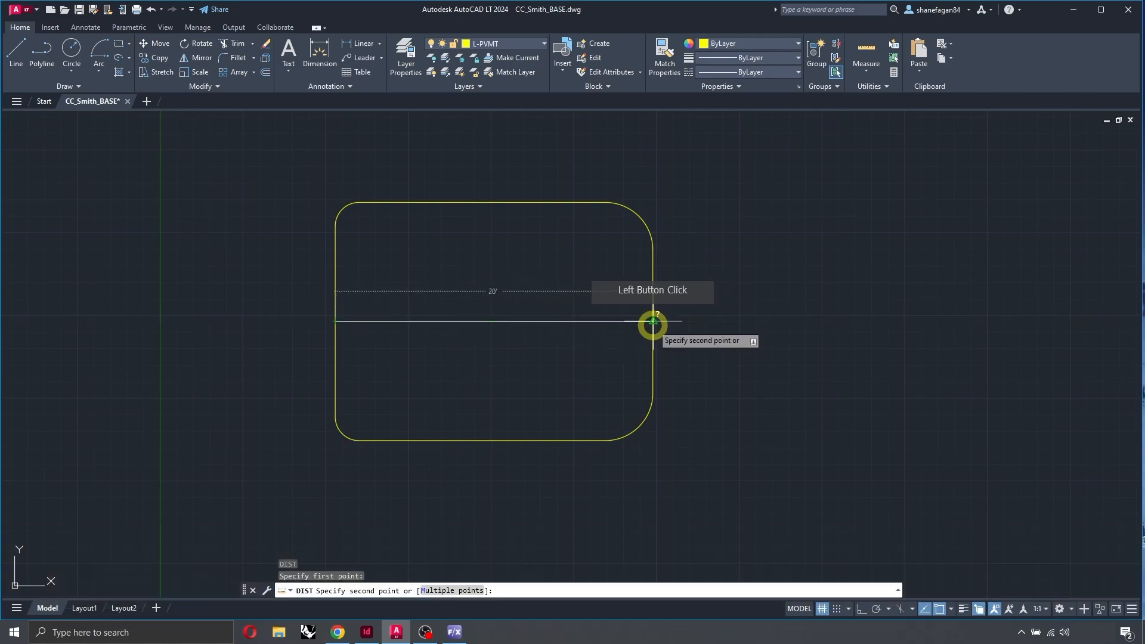
left_click(654, 322)
Scale the rounded rectangle by reference from its left edge midpoint, using its full width as the reference and 13.5' as the new length
type("SC")
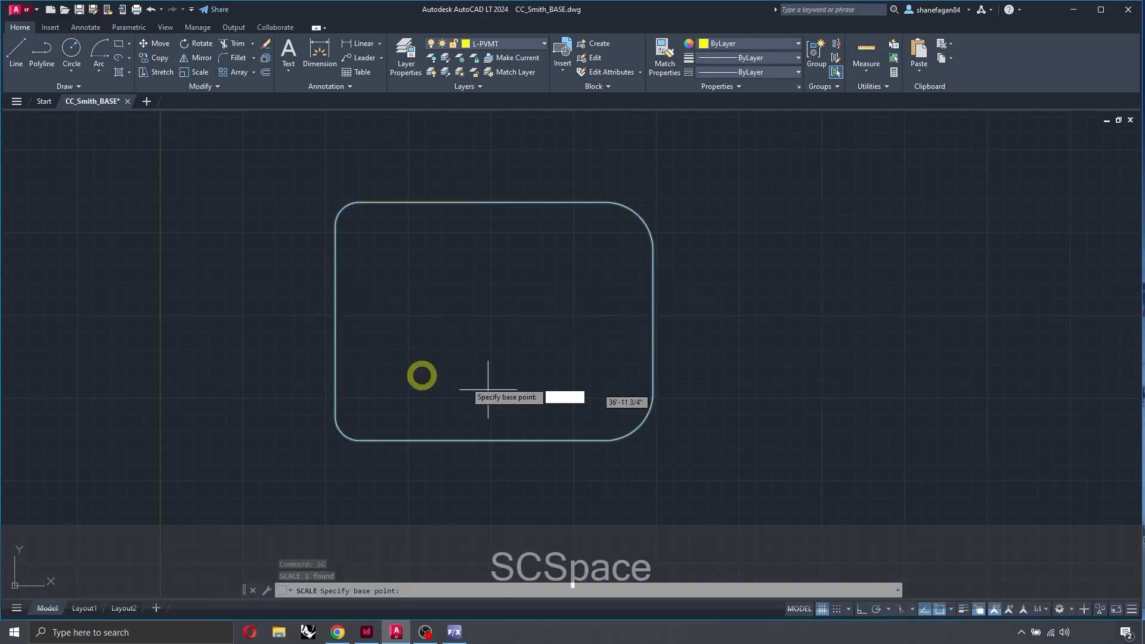
key("space")
left_click(335, 322)
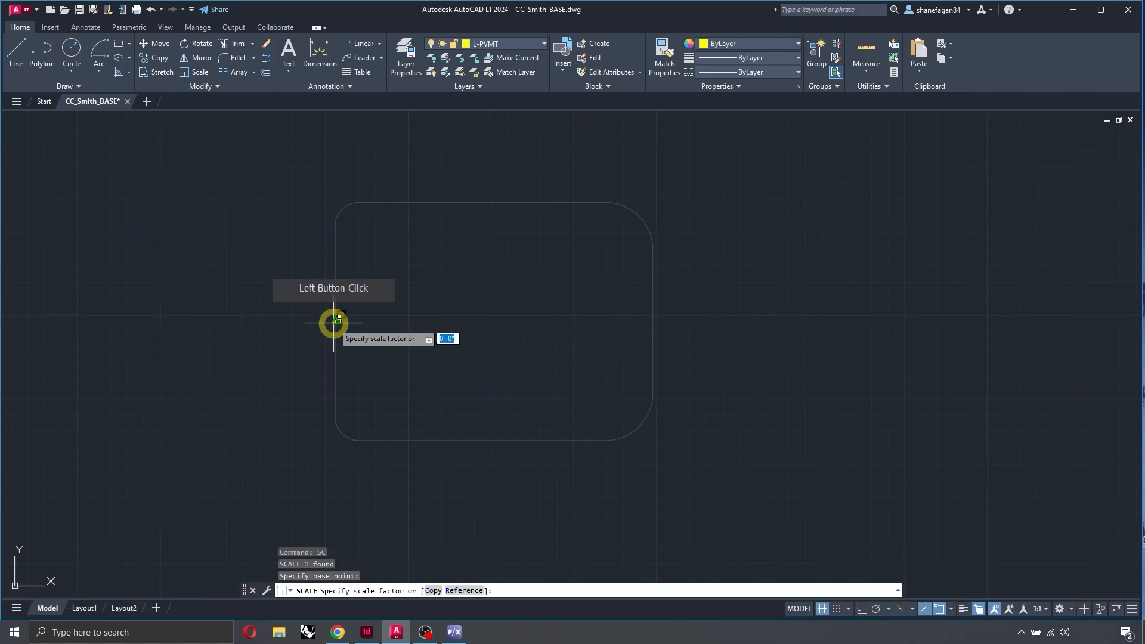
type("R")
key("space")
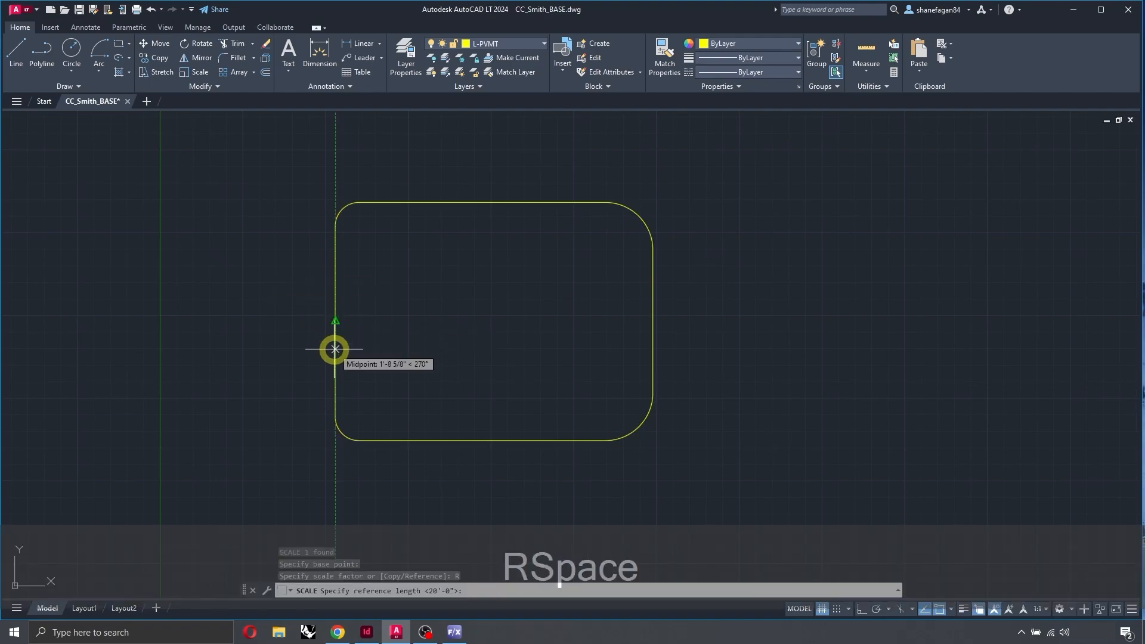
left_click(335, 322)
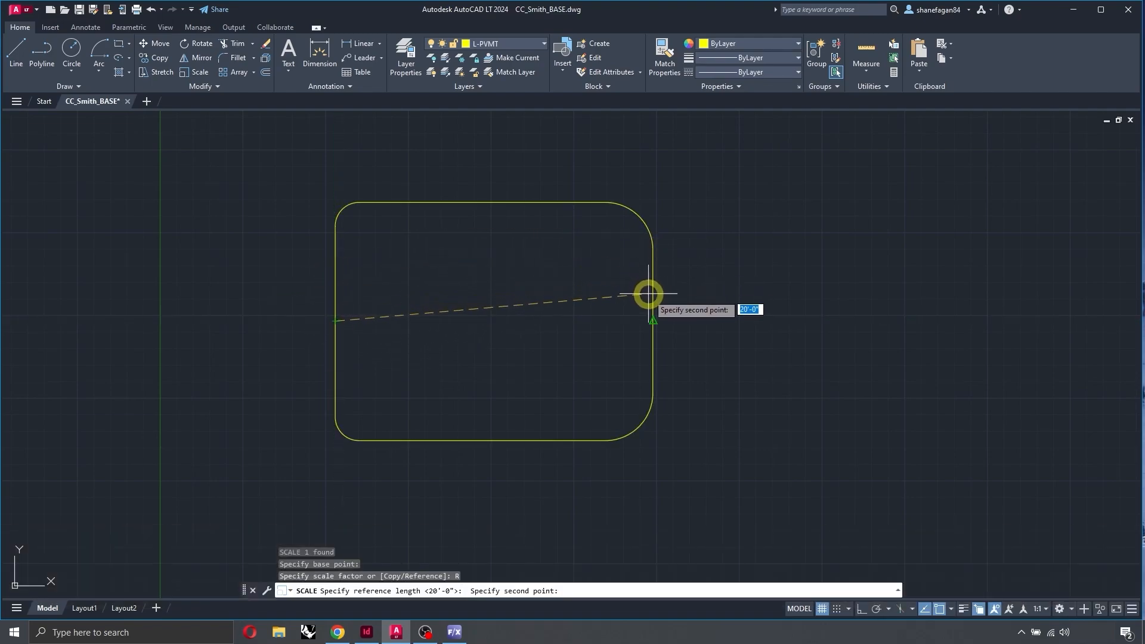
left_click(654, 322)
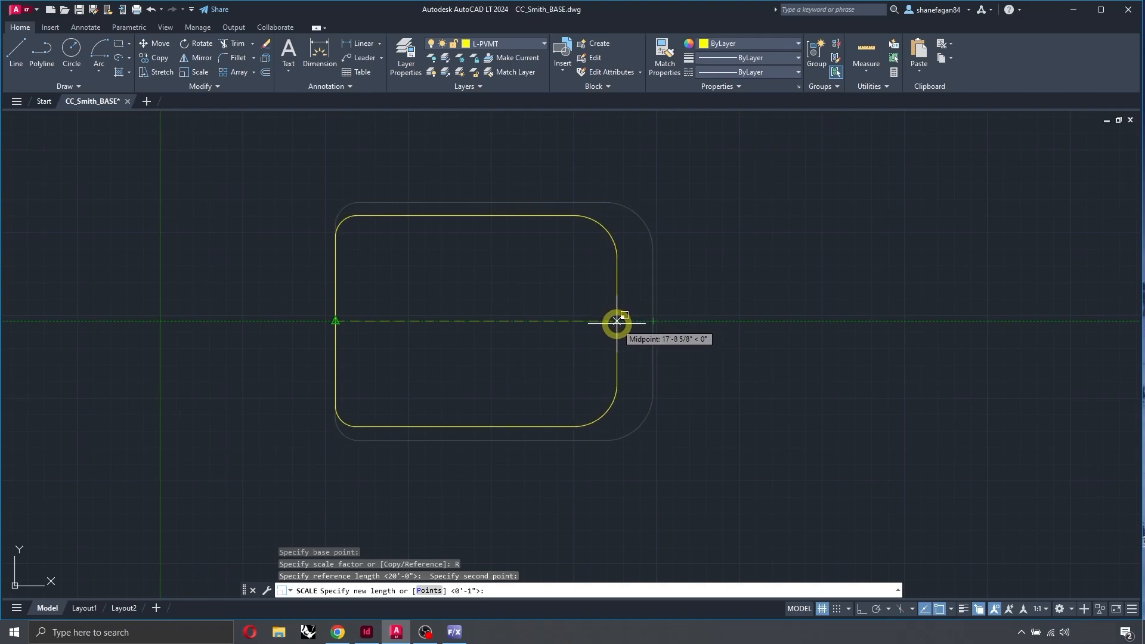
type("13.5'")
key("Return")
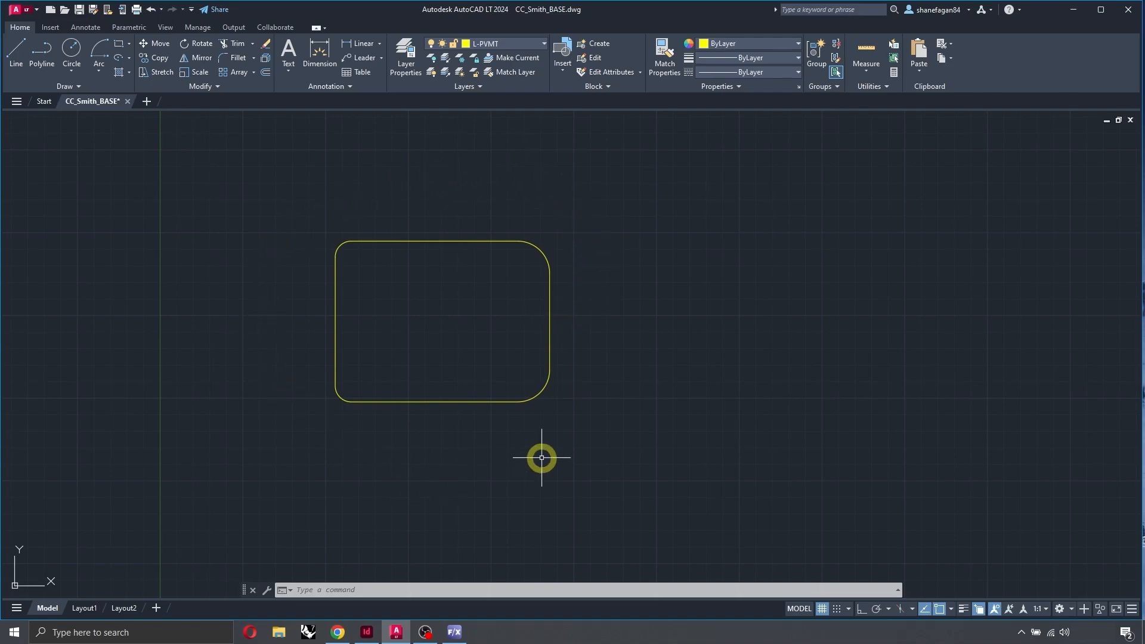
Delete the rounded rectangle above the site plan
scroll(412, 288, "down", 6)
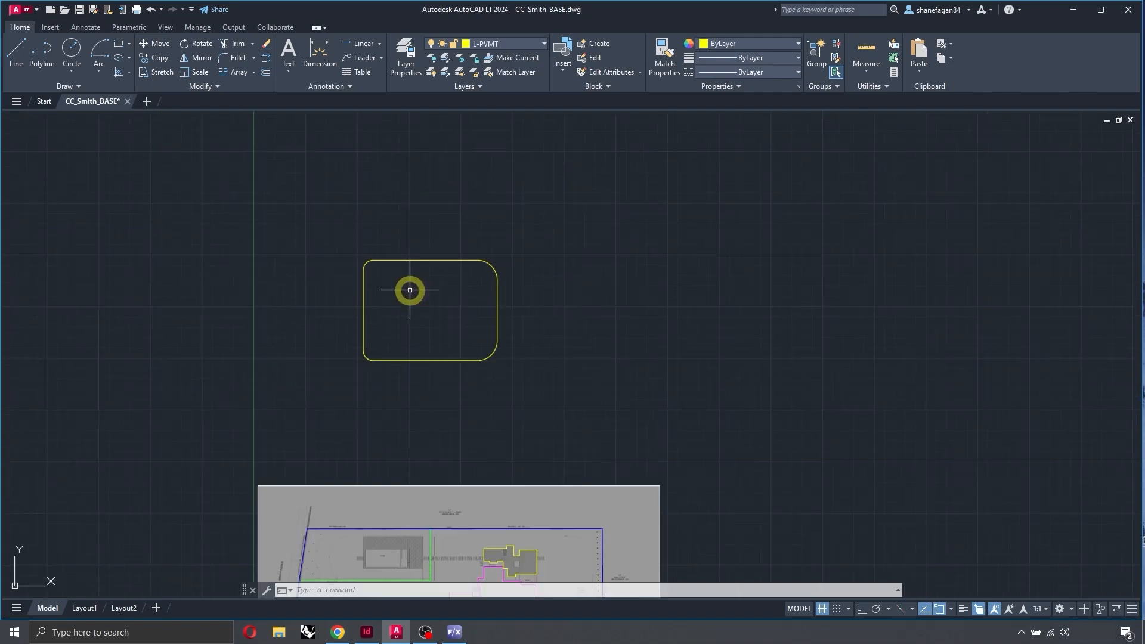
key("Escape")
key("Escape")
left_click(438, 286)
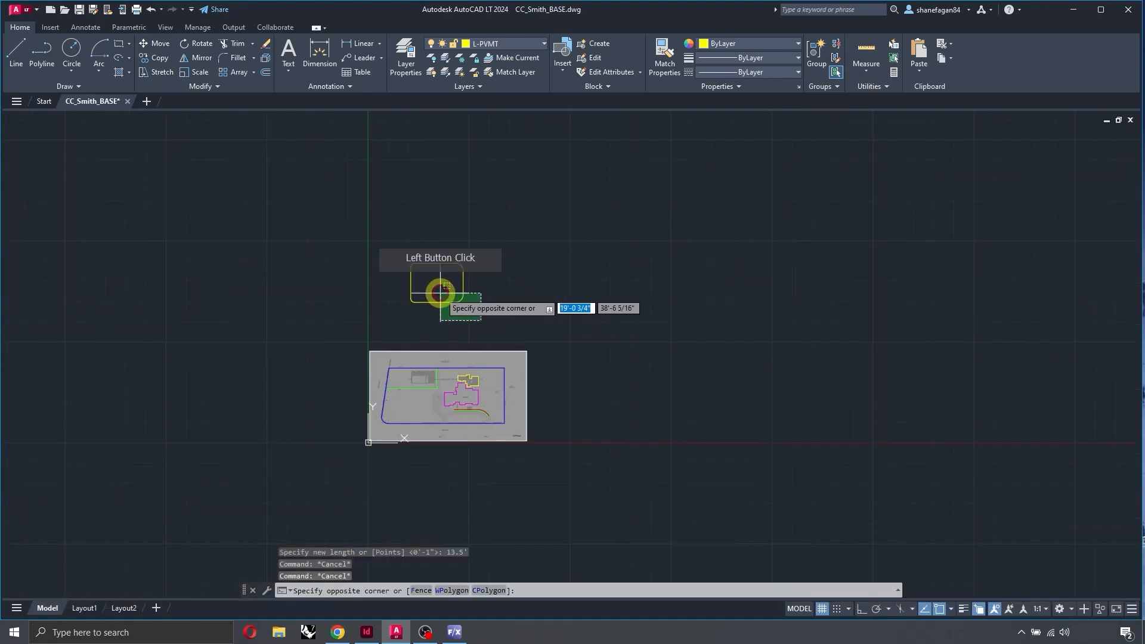
key("Delete")
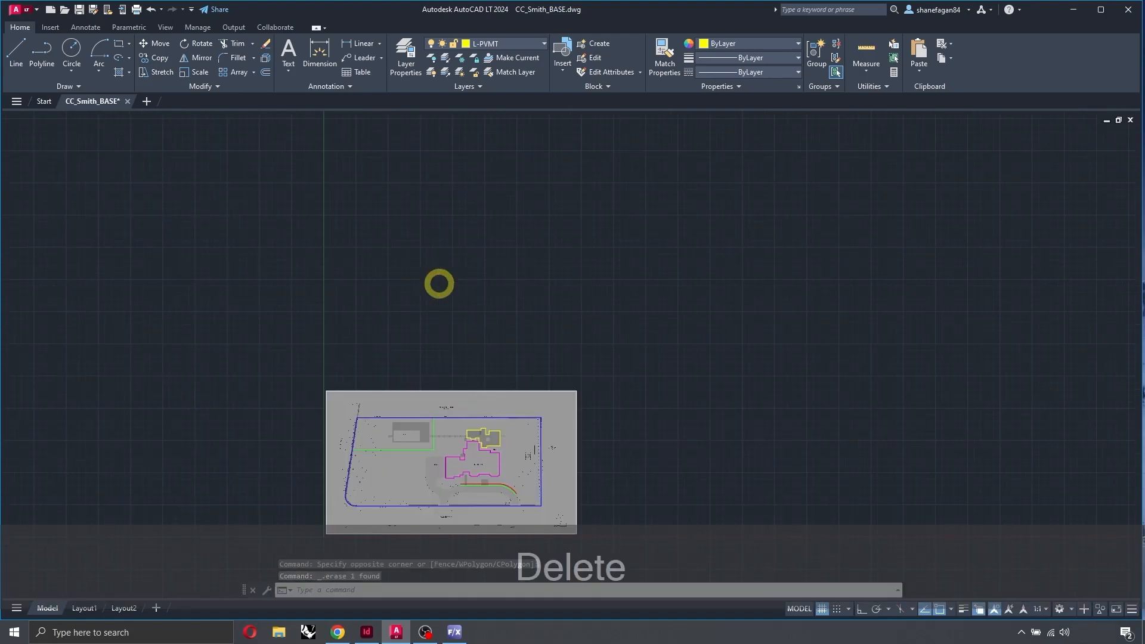
Undo the deletion of the rounded rectangle above the site plan
key("Escape")
key("ctrl+z")
key("ctrl+z")
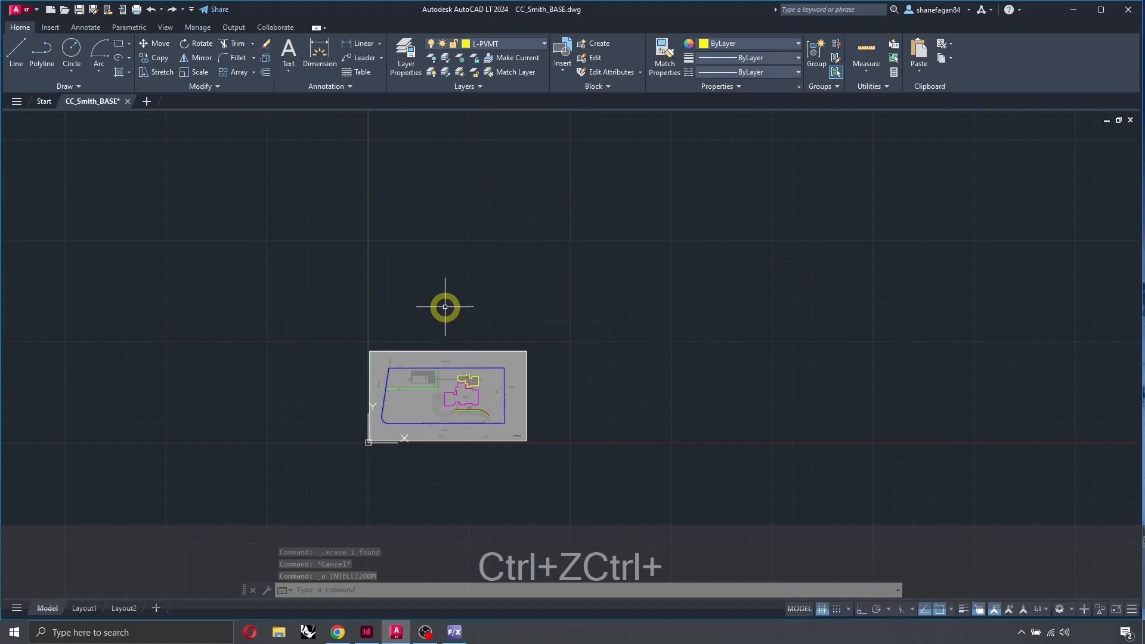
scroll(448, 298, "up", 5)
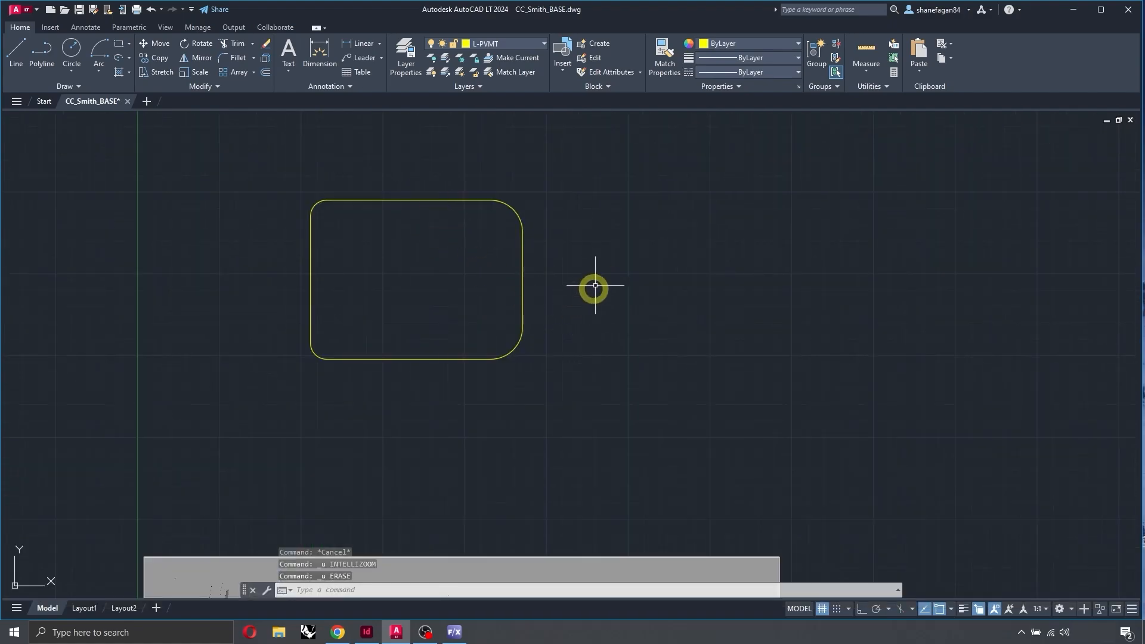
Create a smaller scaled copy of the rounded rectangle from its left edge midpoint, sizing the copy freehand inside the original
left_click(593, 286)
left_click(447, 291)
type("SC")
key("space")
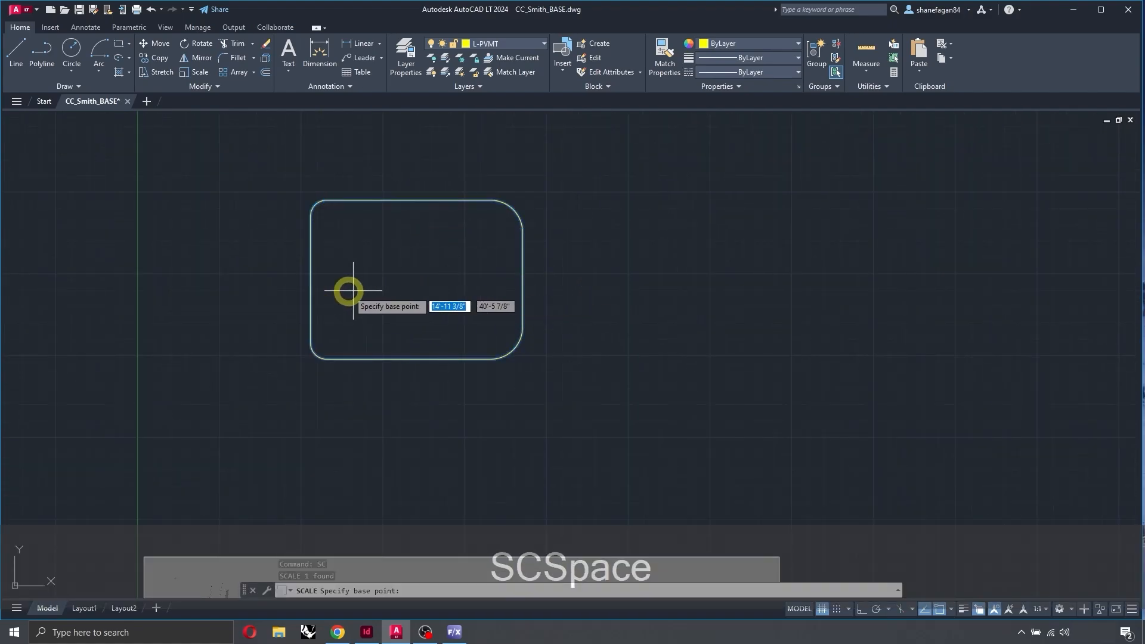
left_click(308, 281)
type("C")
key("space")
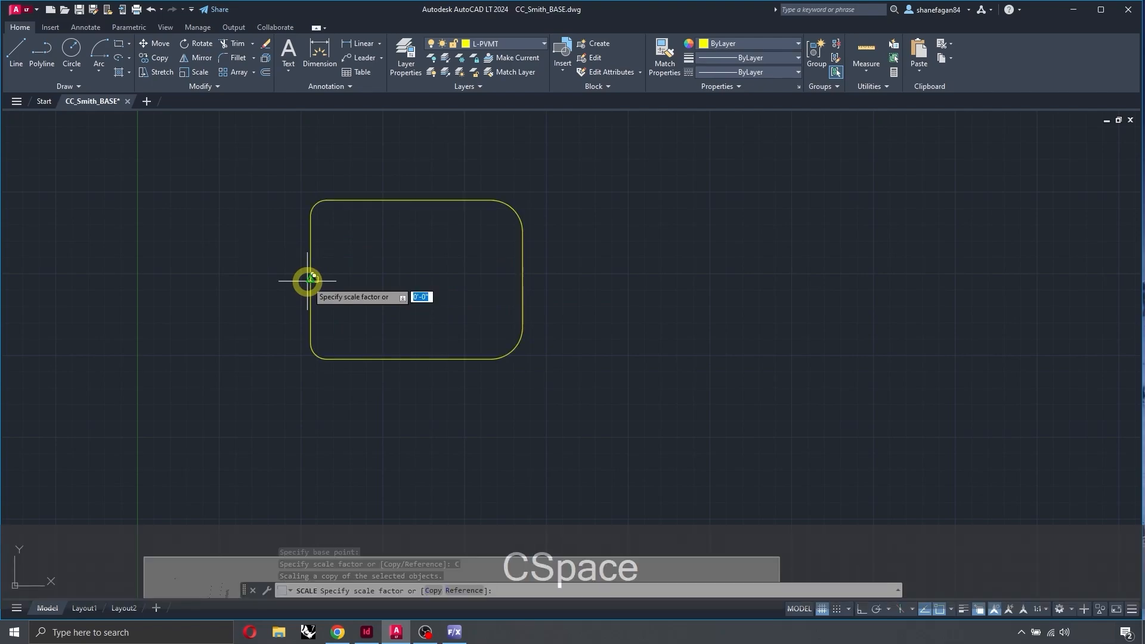
left_click(405, 290)
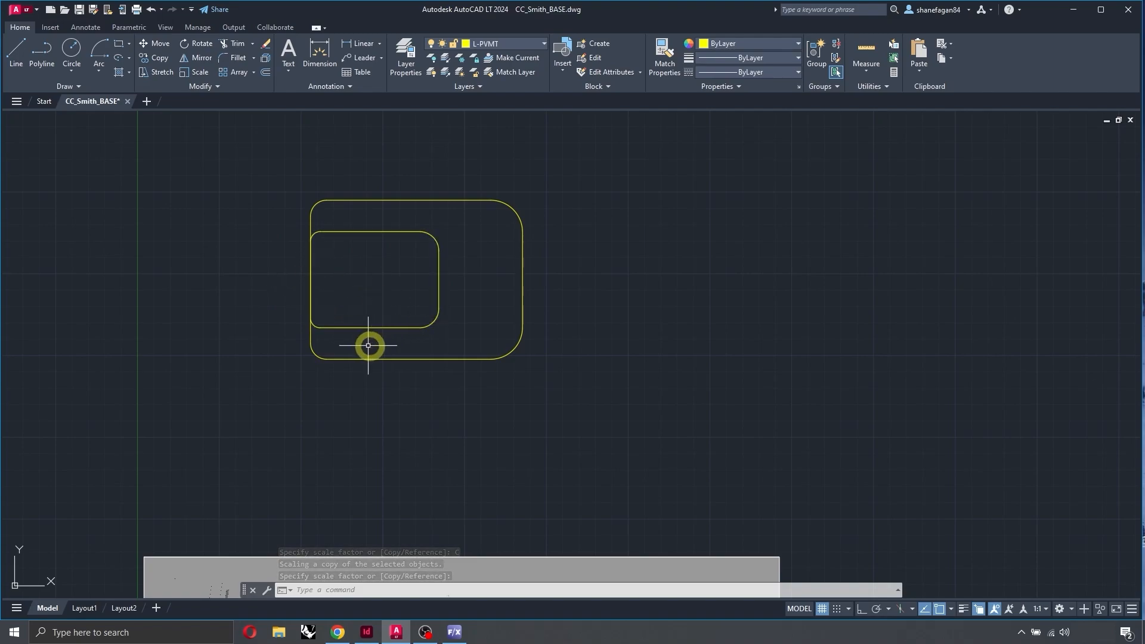
Delete the smaller copy inside the rounded rectangle
key("Escape")
left_click(453, 329)
left_click(364, 291)
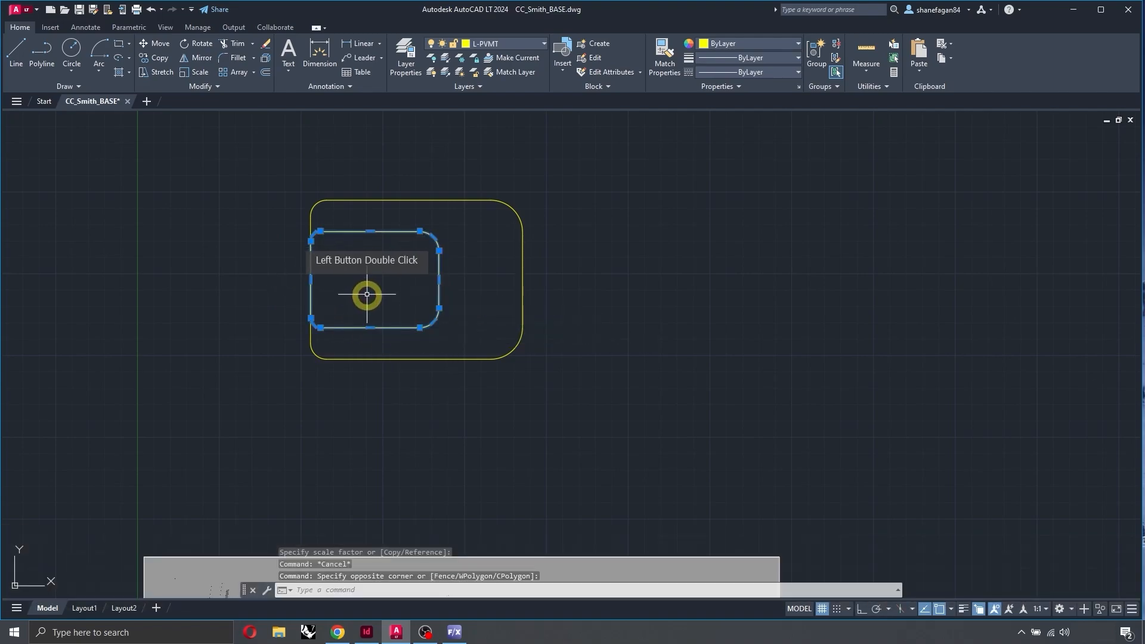
key("Delete")
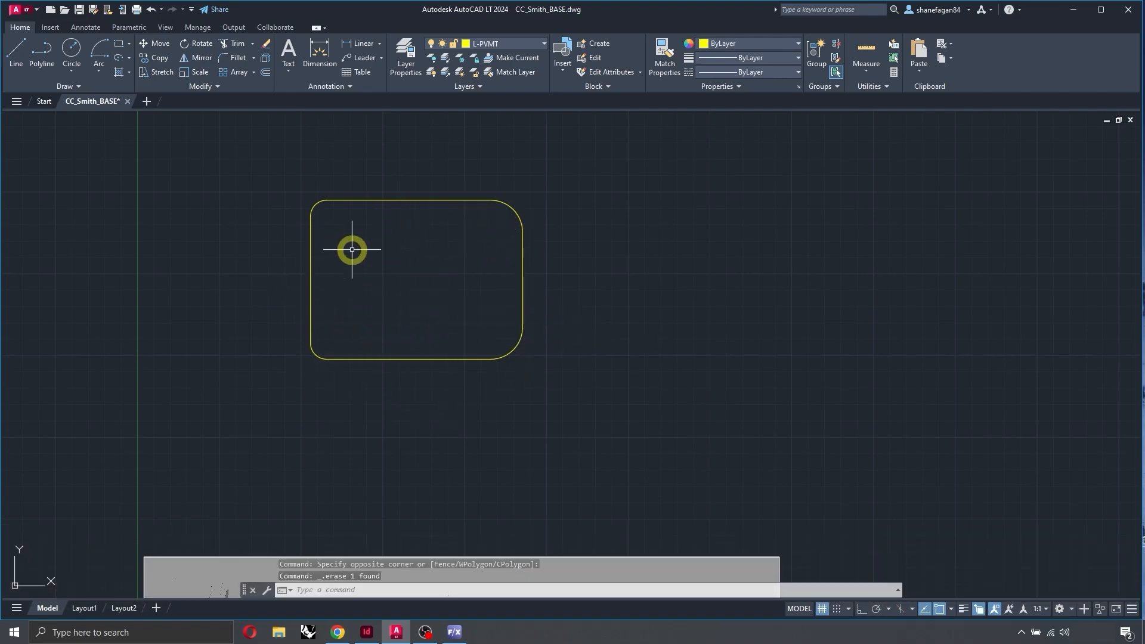
Delete the remaining rounded rectangle above the site plan
scroll(431, 210, "down", 4)
middle_click_drag(430, 210, 433, 115)
key("Escape")
left_click(418, 144)
left_click(358, 185)
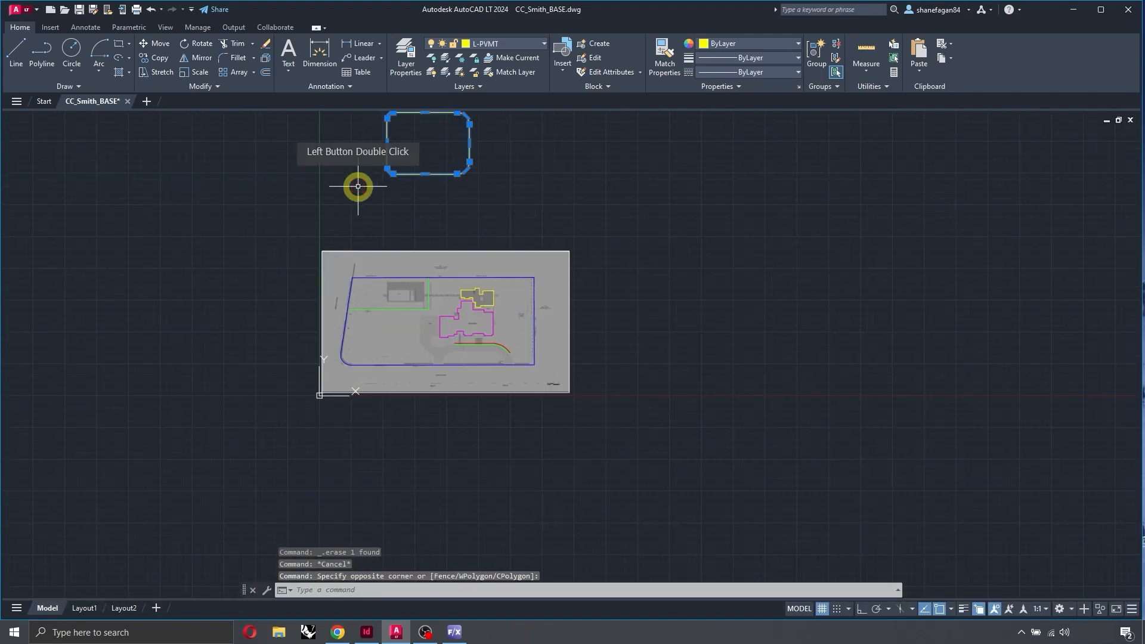
key("Delete")
Select the site plan image together with all the linework traced over it, and locate its graphic scale bar
left_click(625, 223)
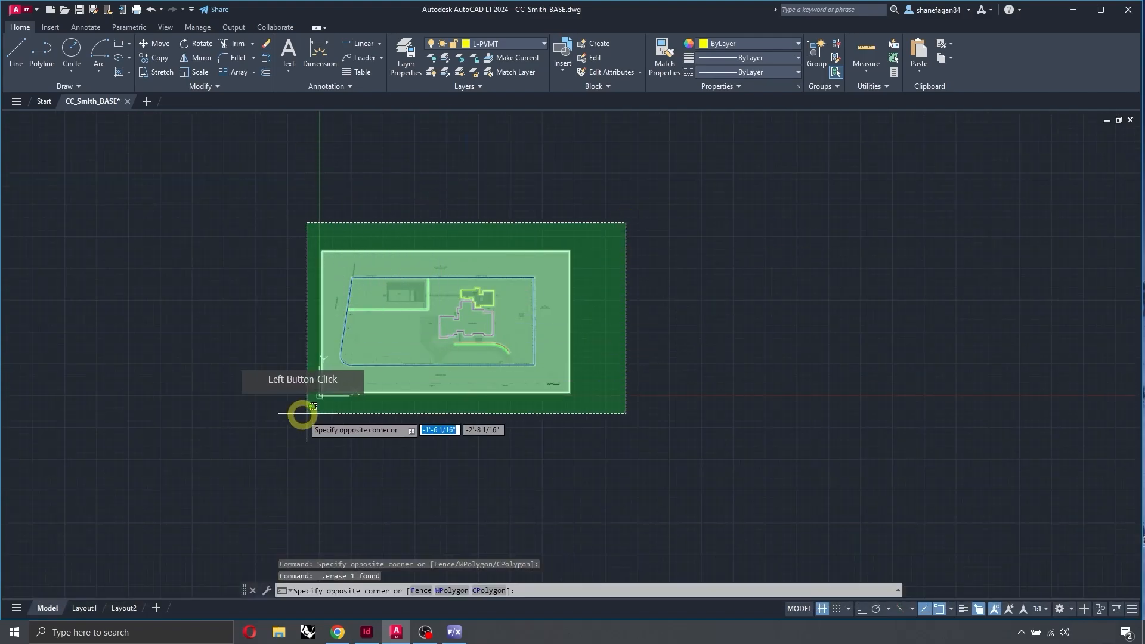
left_click(279, 421)
scroll(362, 351, "up", 2)
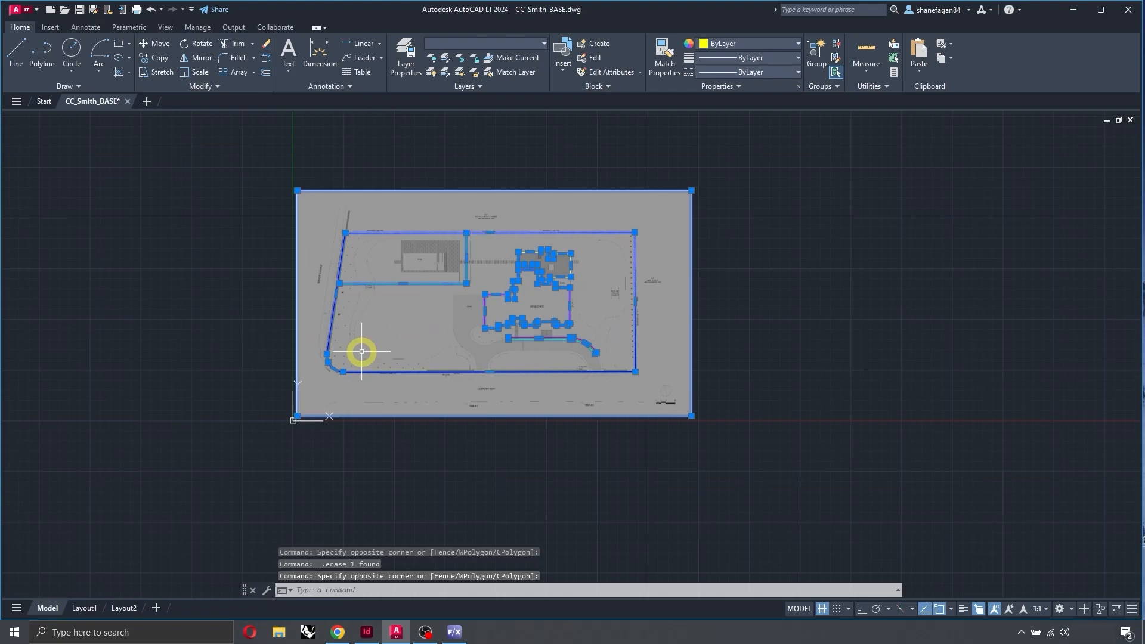
scroll(689, 409, "up", 5)
scroll(689, 408, "up", 2)
scroll(579, 366, "up", 4)
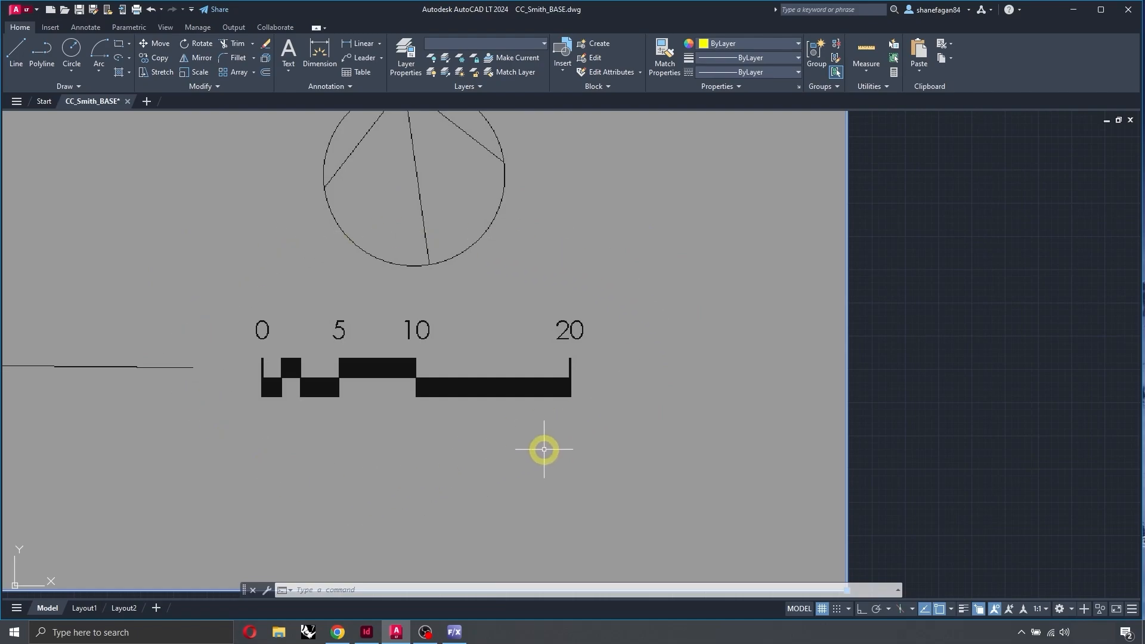
scroll(544, 449, "down", 5)
left_click(340, 460)
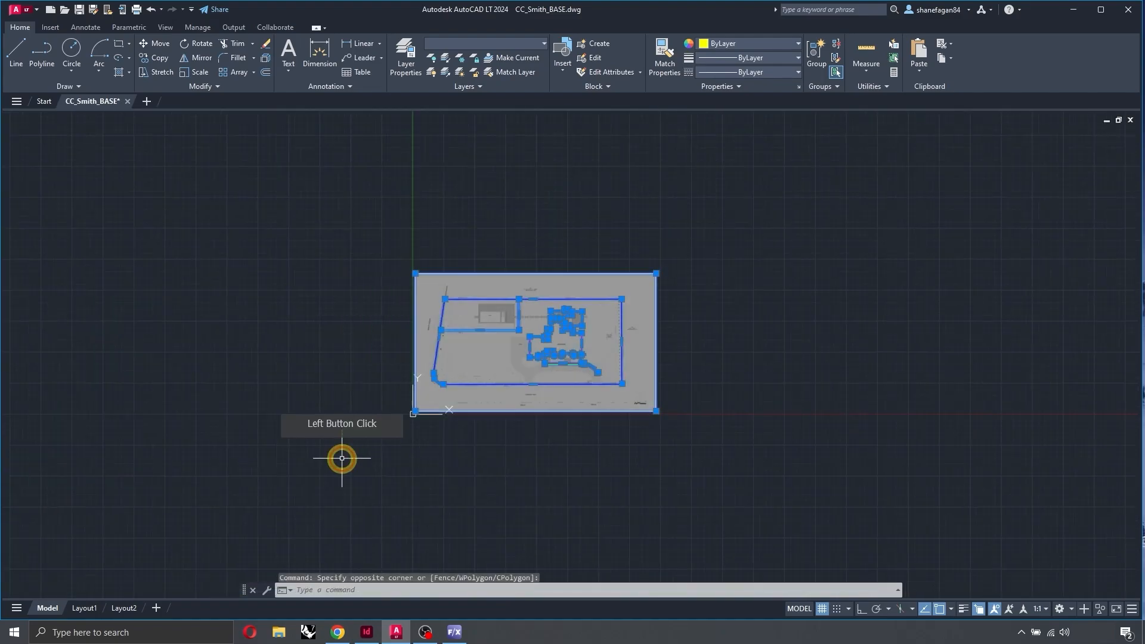
left_click(618, 291)
scroll(645, 404, "up", 10)
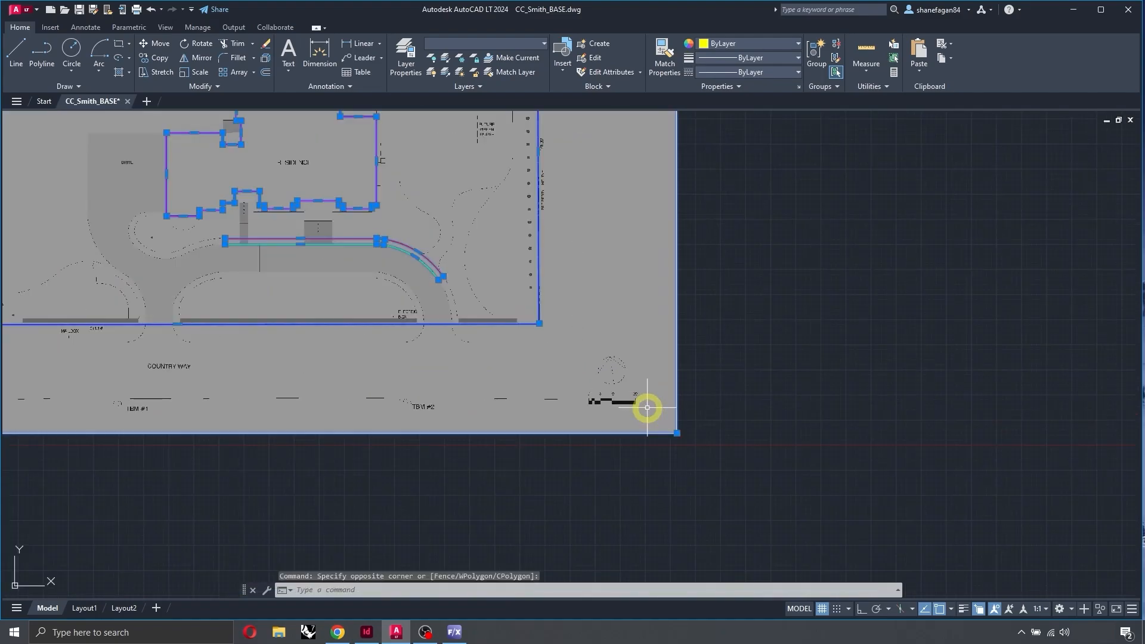
scroll(539, 391, "up", 4)
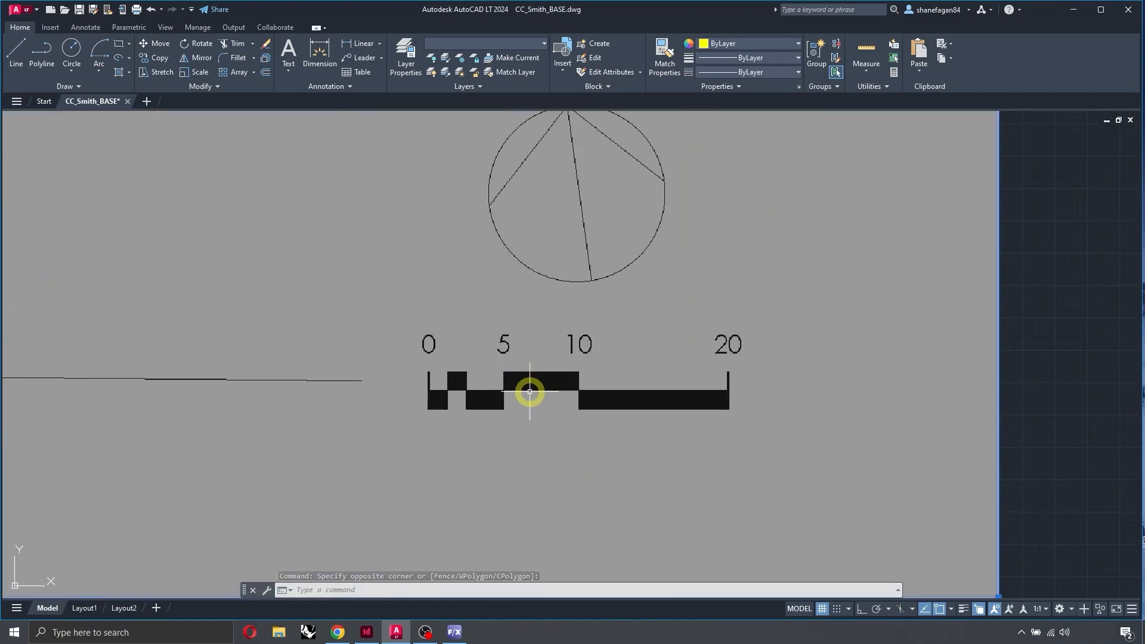
Begin scaling the selected site plan and linework from a base point on the scale bar's 0 mark
type("SC")
key("Return")
scroll(430, 395, "up", 6)
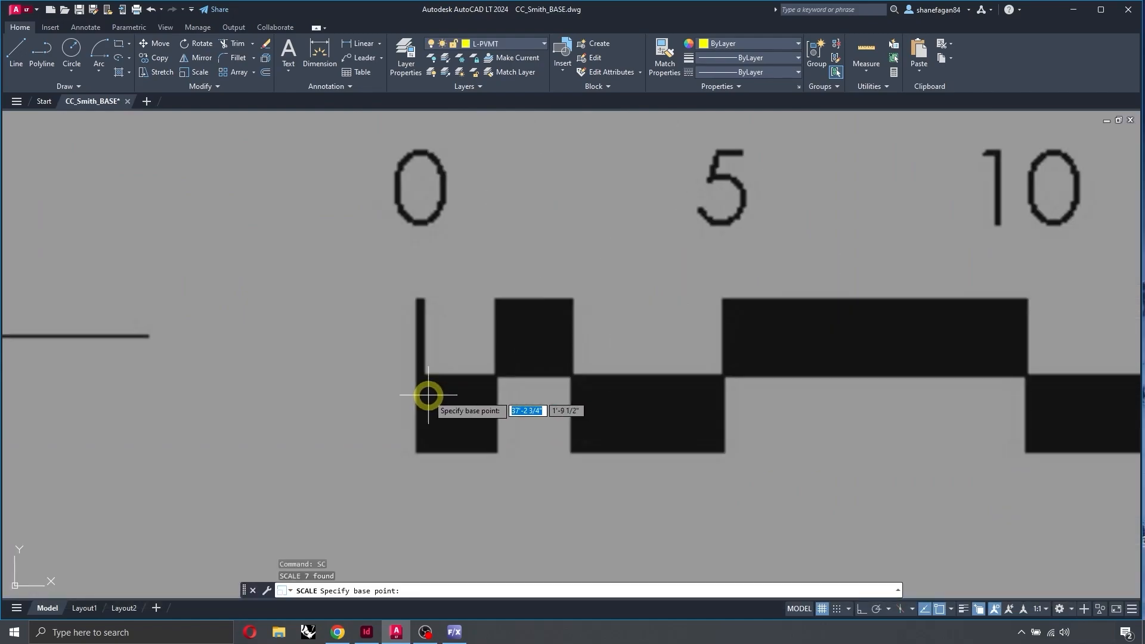
scroll(403, 367, "down", 4)
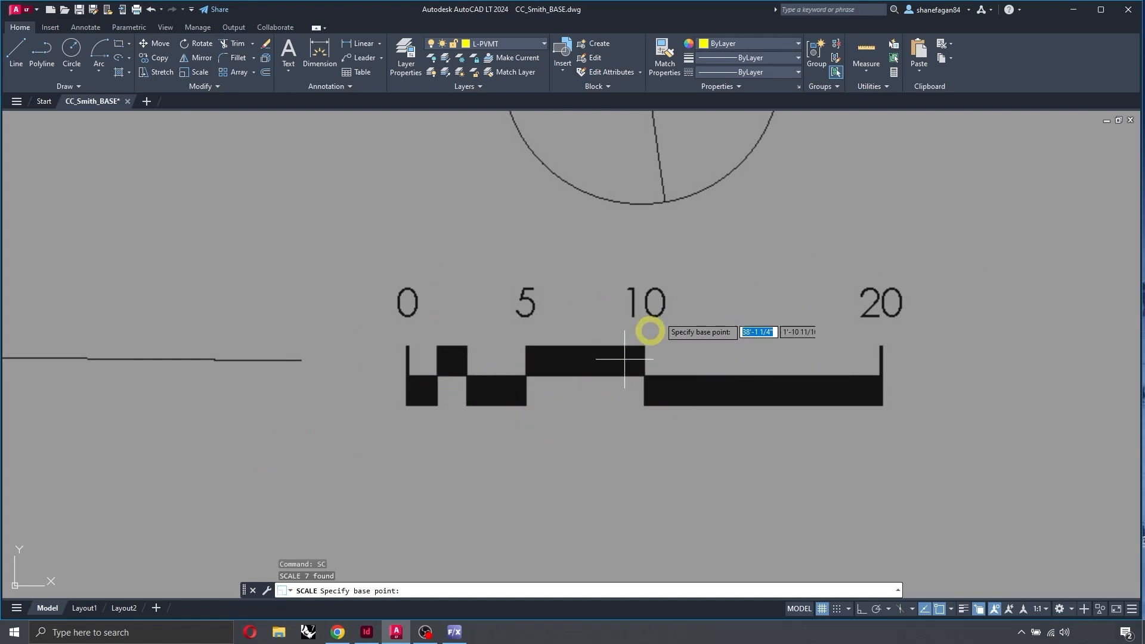
scroll(398, 373, "up", 5)
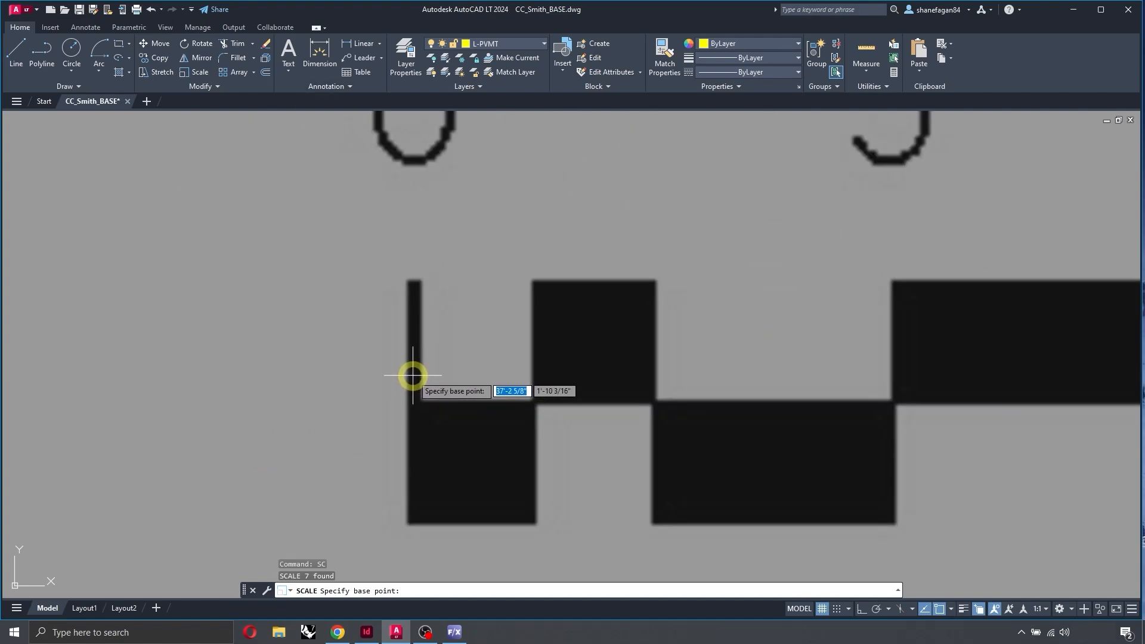
left_click(414, 324)
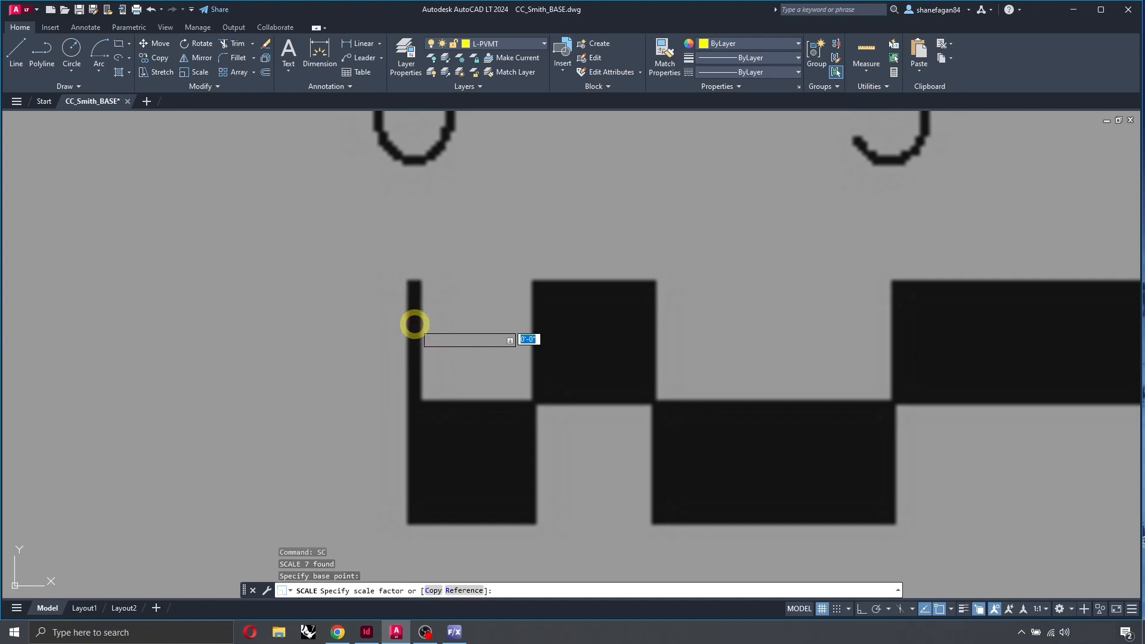
Scale the selection by reference, using the scale bar from its 0 mark to its 20 mark as reference and 20' as new length
type("R")
key("space")
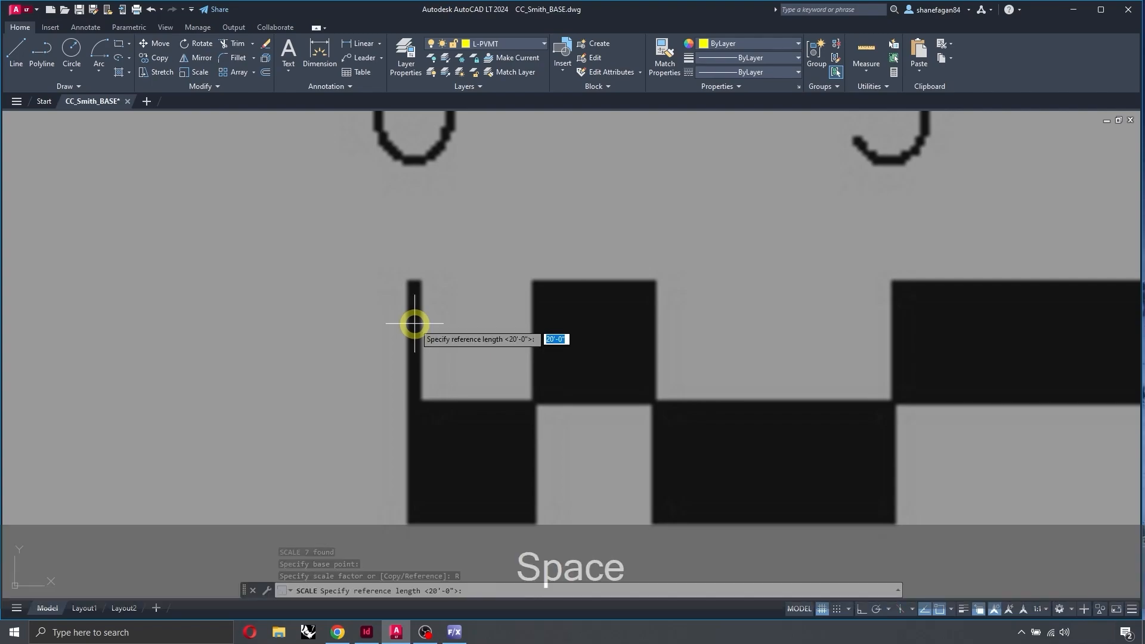
left_click(415, 324)
scroll(356, 371, "down", 6)
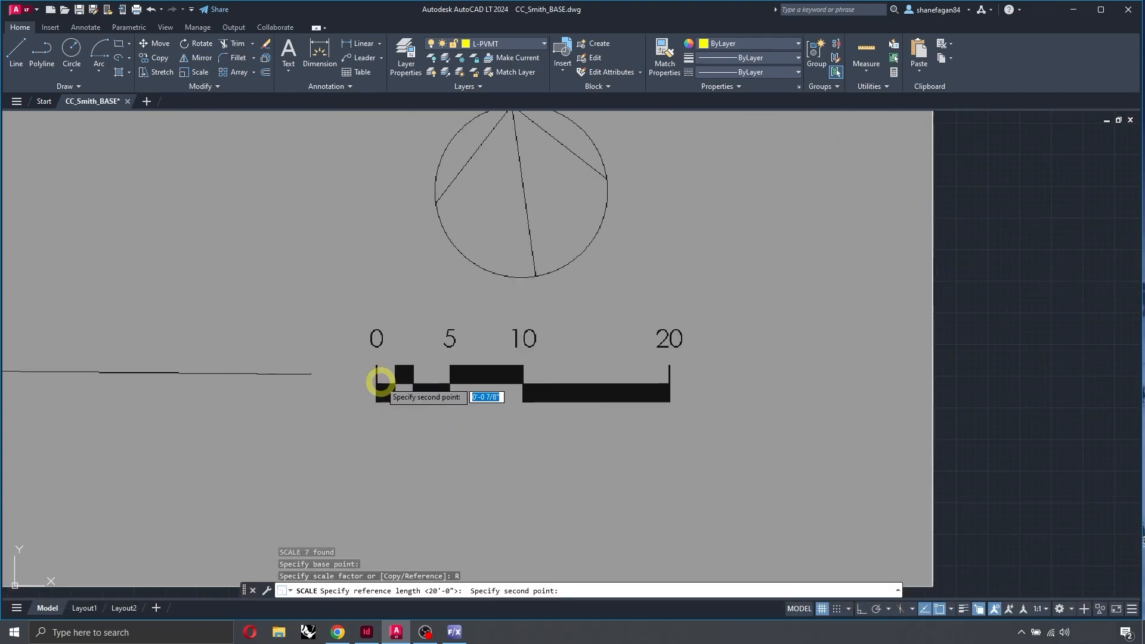
key("shift")
scroll(666, 386, "up", 5, "shift")
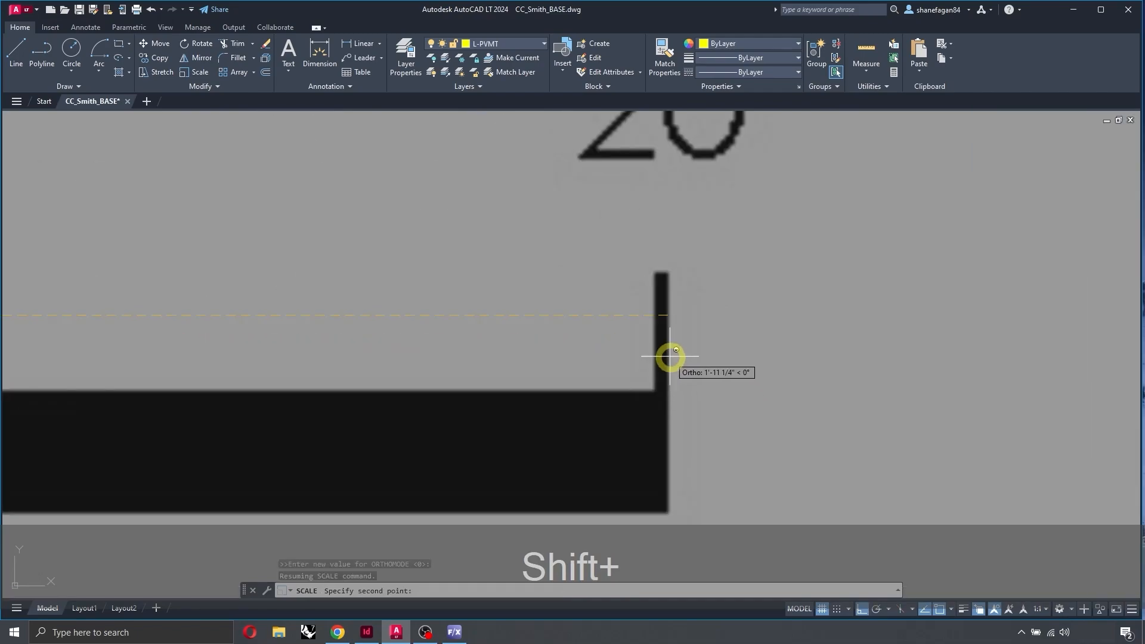
left_click(662, 322)
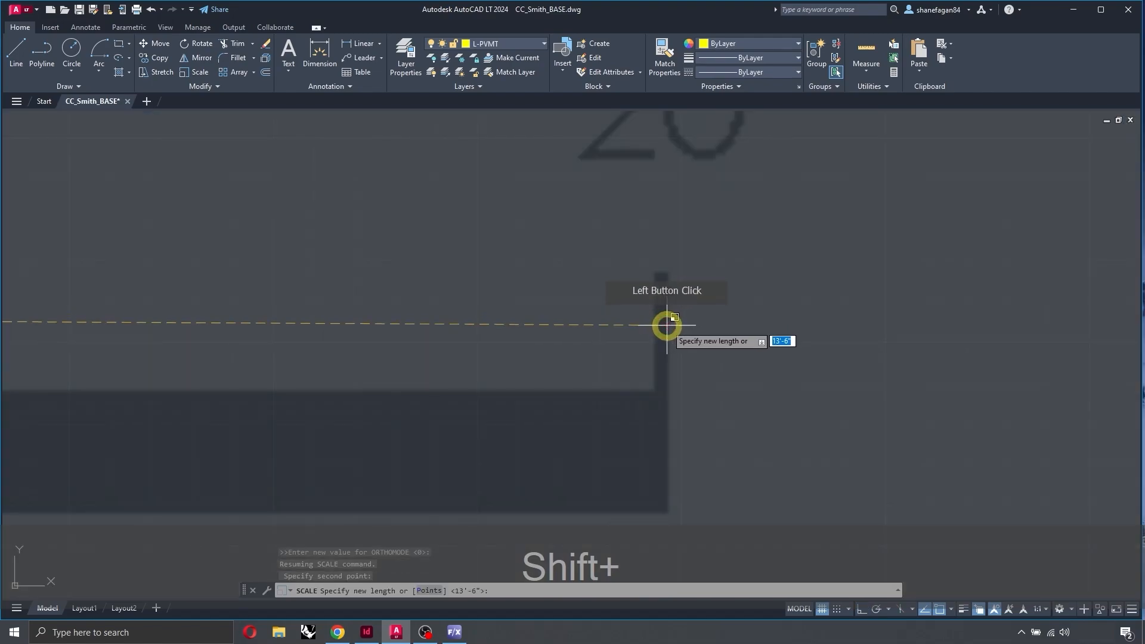
type("20'")
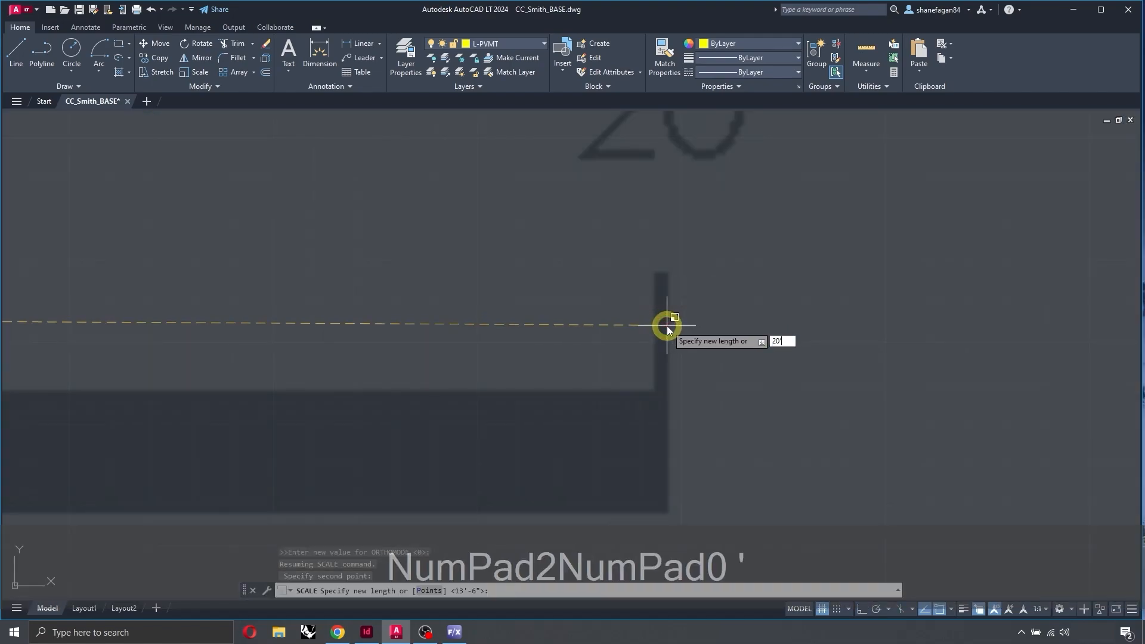
key("Return")
scroll(489, 397, "down", 10)
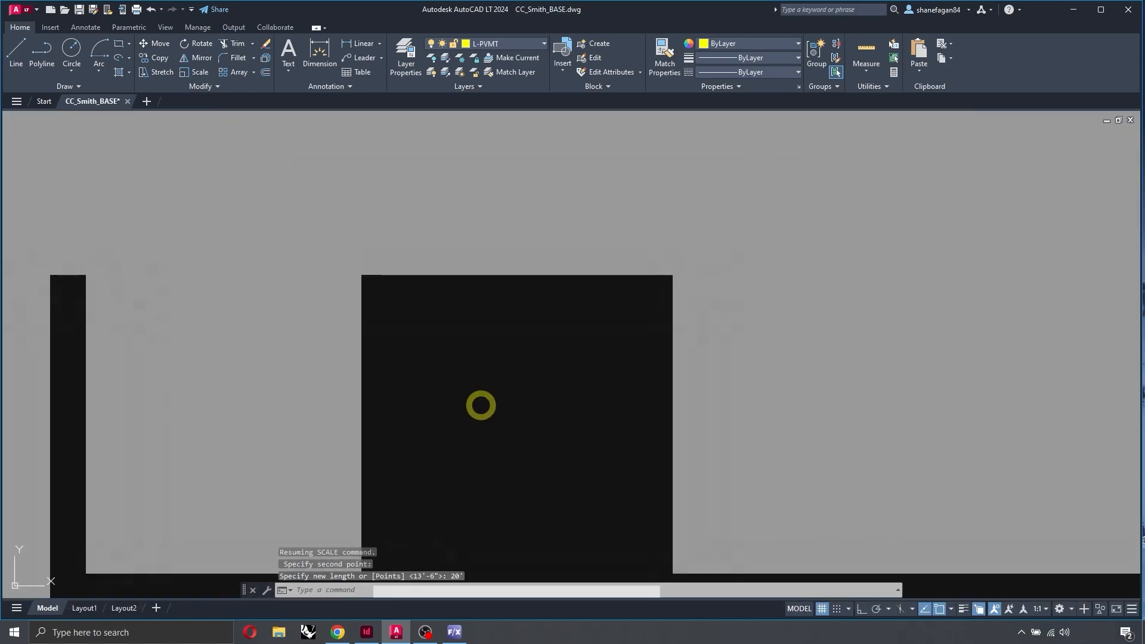
scroll(568, 446, "down", 2)
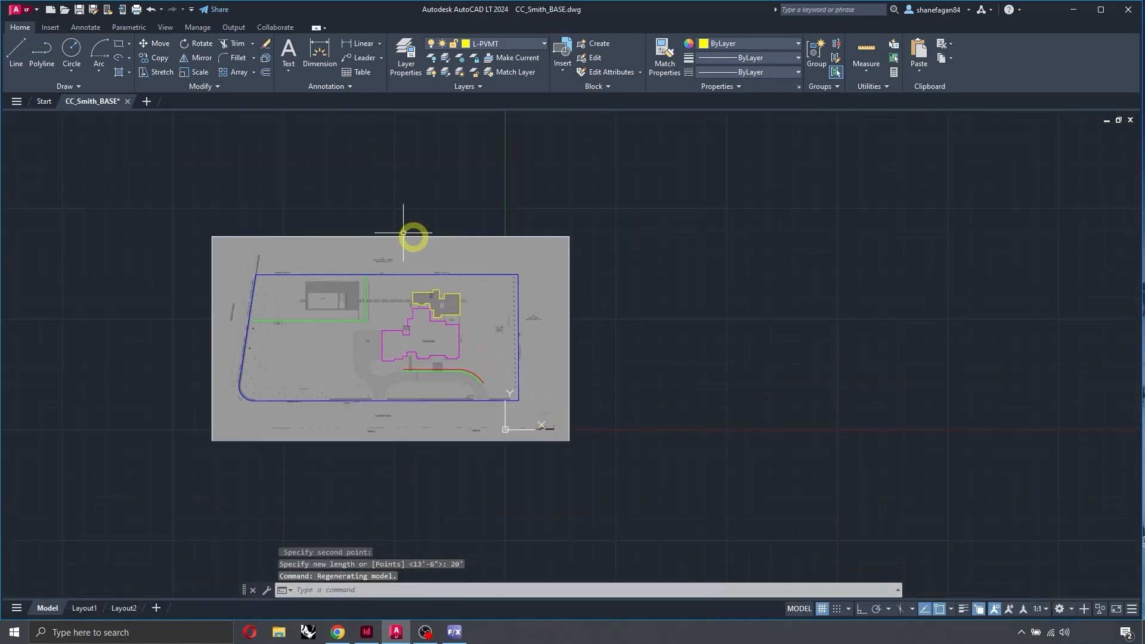
Measure the graphic scale bar horizontally from its 0 mark to its 20 mark
scroll(558, 439, "up", 3)
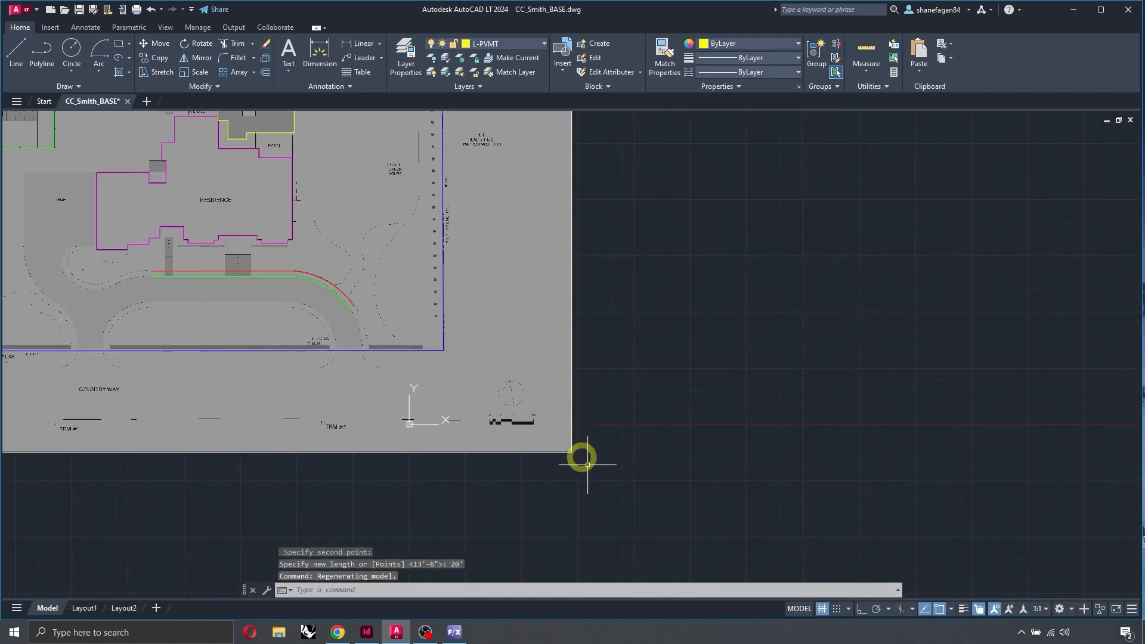
scroll(491, 422, "up", 8)
scroll(524, 411, "down", 5)
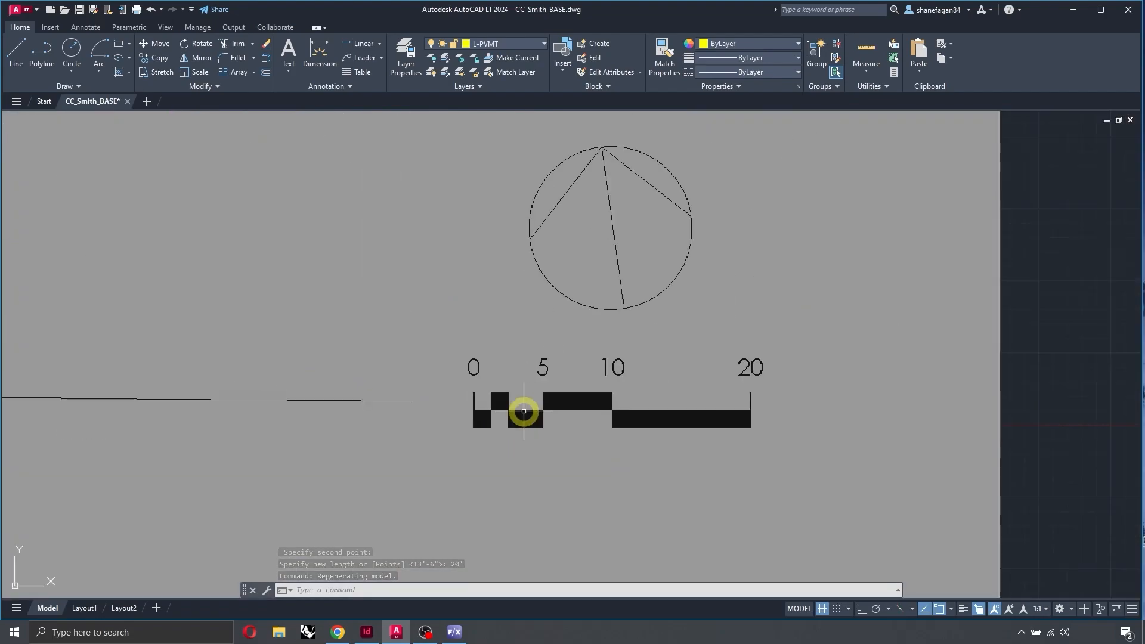
type("di")
key("space")
scroll(477, 407, "up", 7)
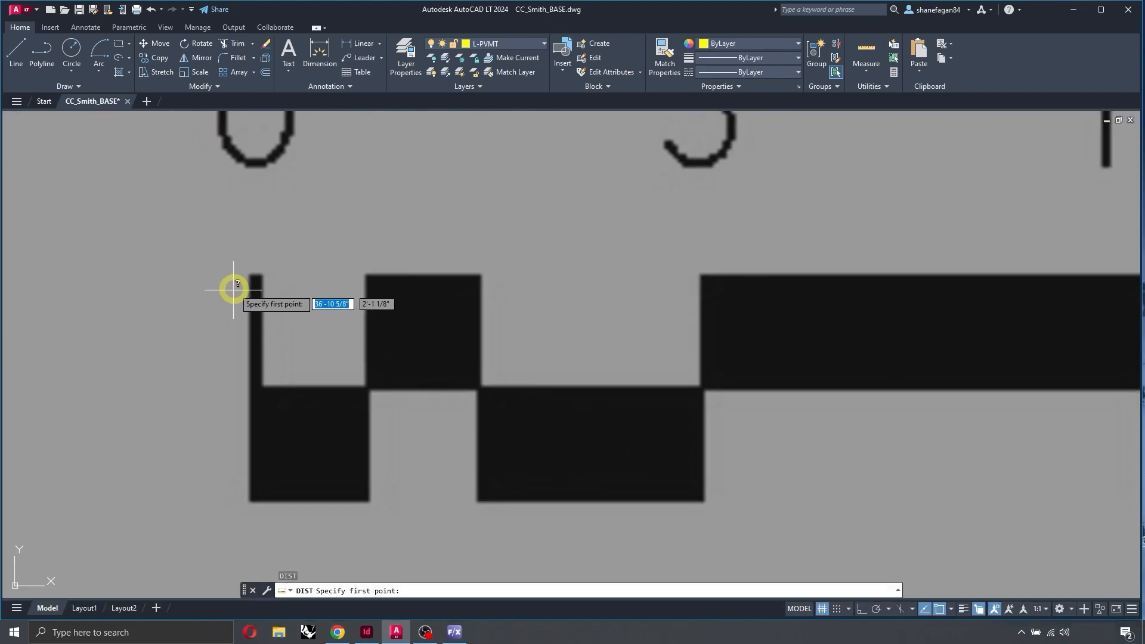
left_click(256, 277)
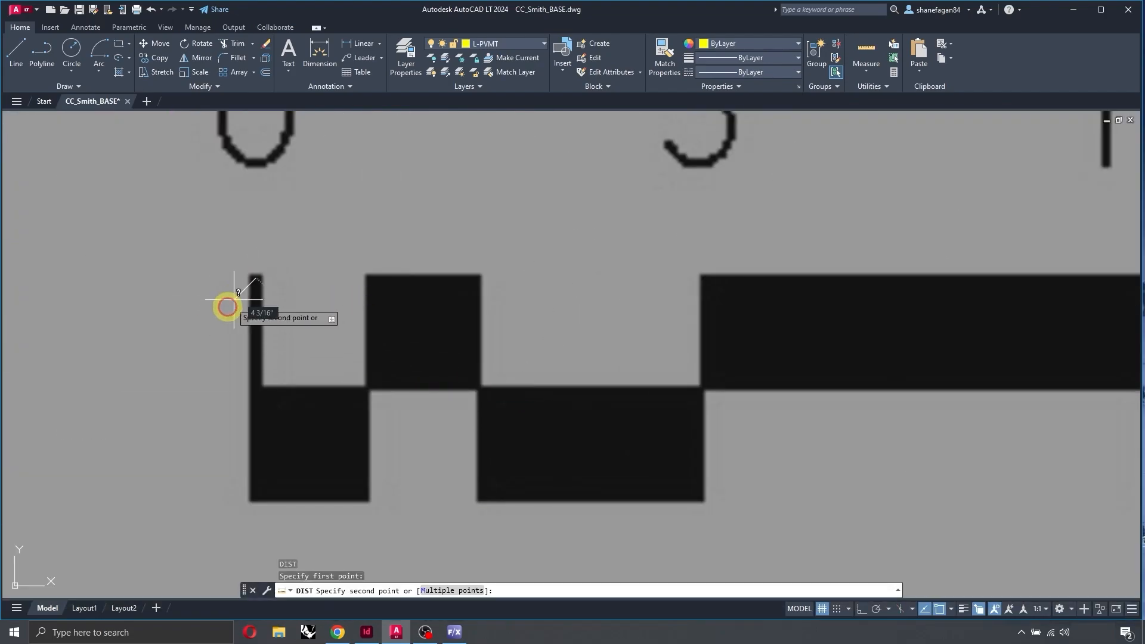
scroll(298, 298, "down", 5)
key("shift")
scroll(656, 328, "up", 8)
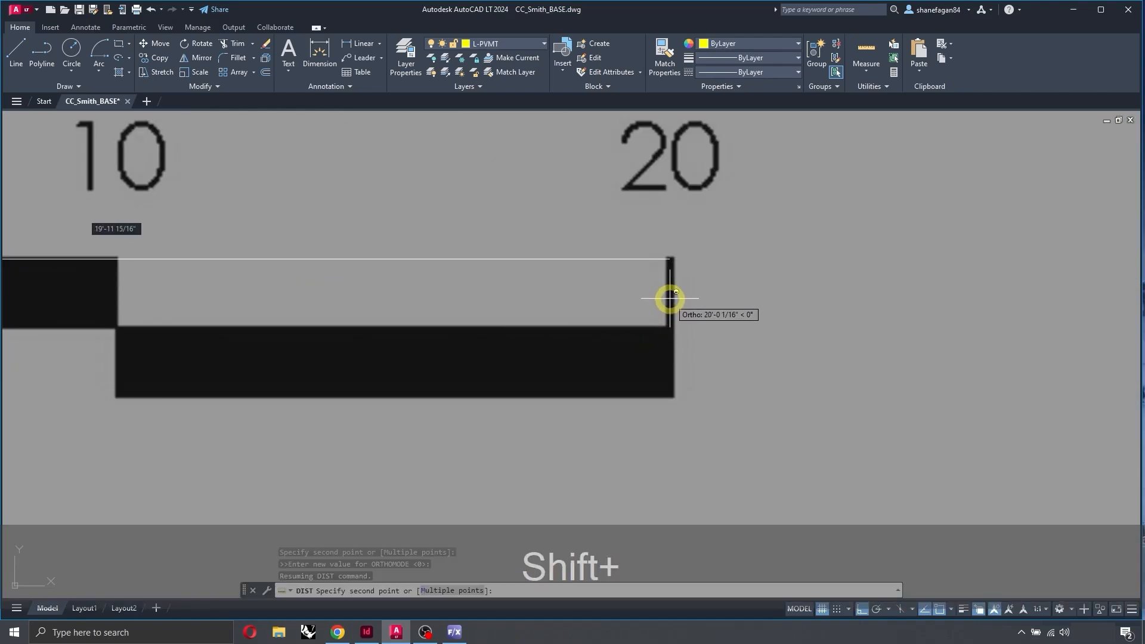
left_click(672, 297)
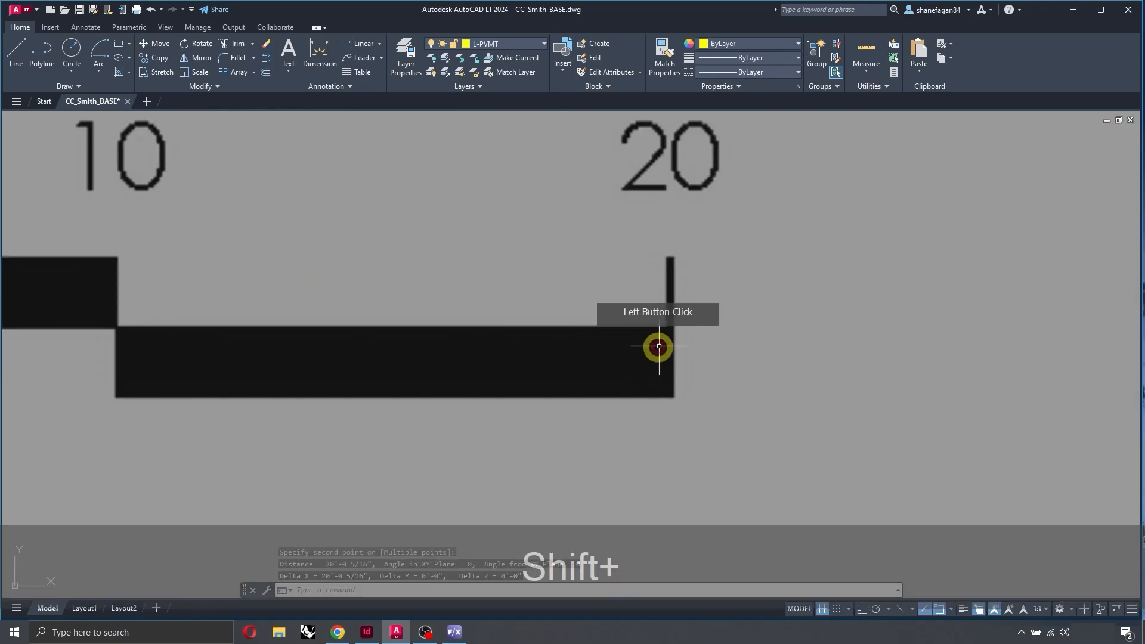
scroll(755, 350, "down", 6)
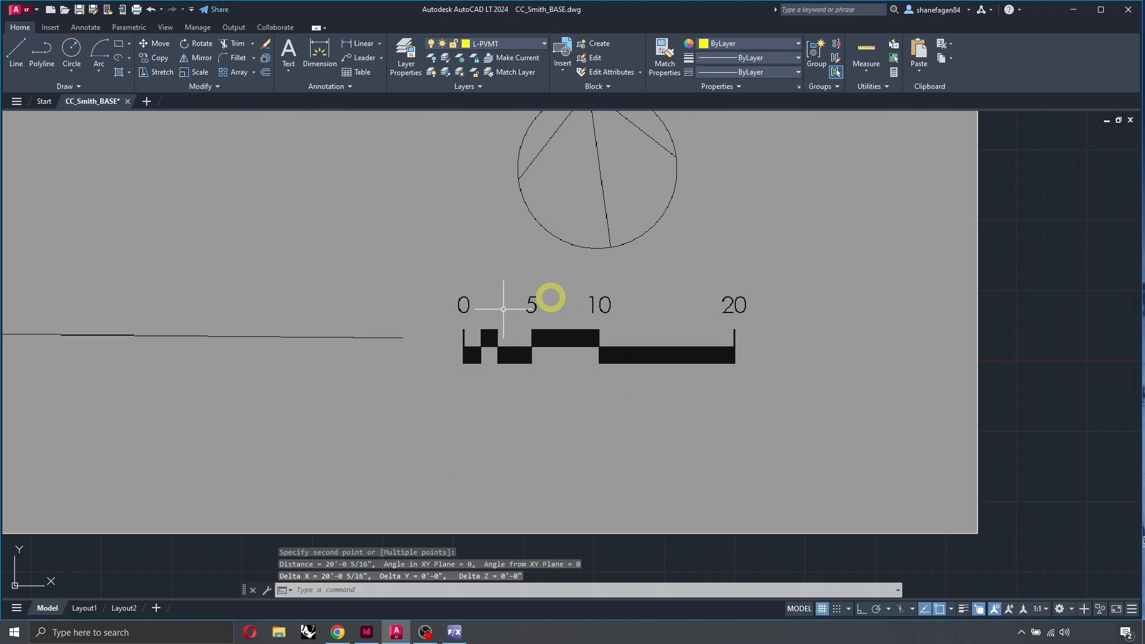
key("Escape")
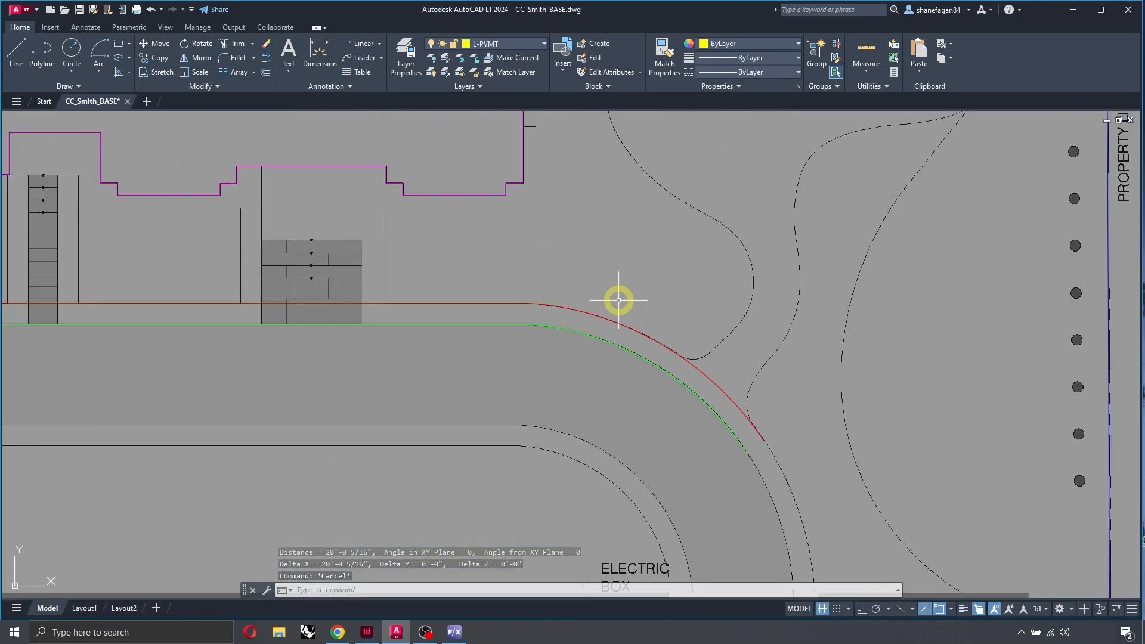
Check the depth of one tread on the narrow stairs in front of the residence with a distance measurement
scroll(619, 300, "down", 2)
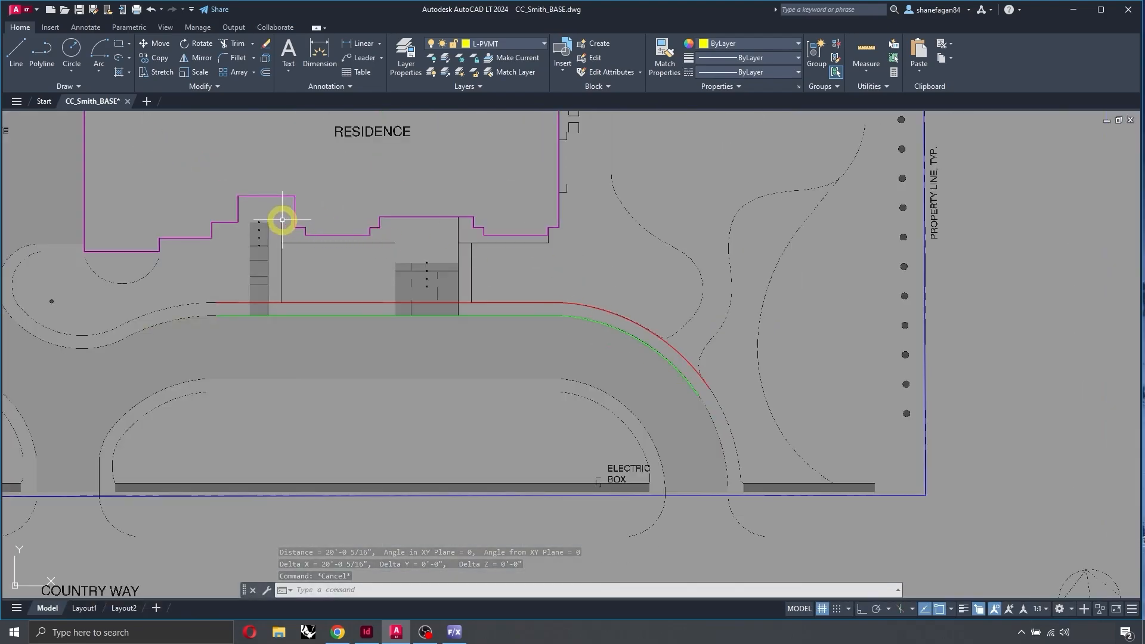
scroll(262, 218, "up", 8)
type("DIS")
key("space")
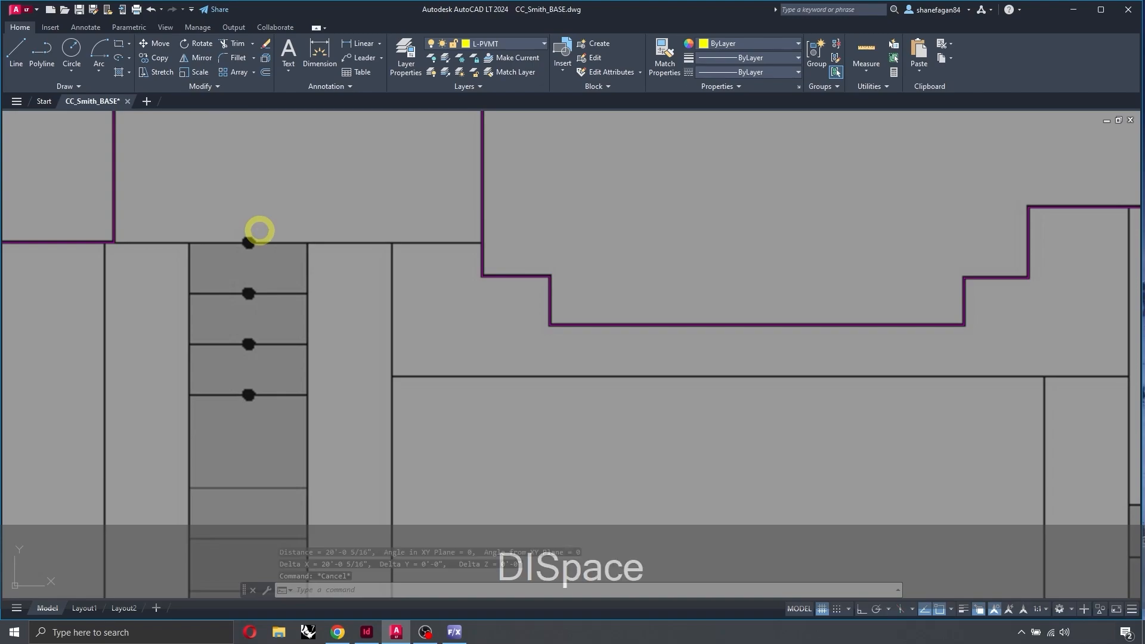
scroll(302, 289, "up", 6)
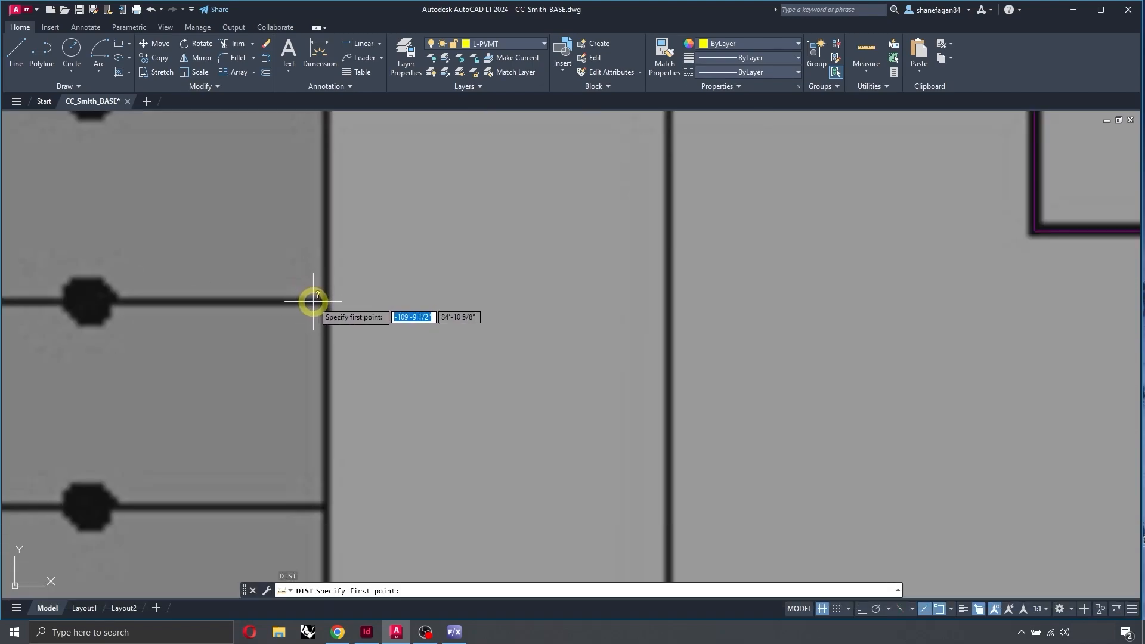
left_click(316, 300)
scroll(315, 300, "down", 2)
key("F8")
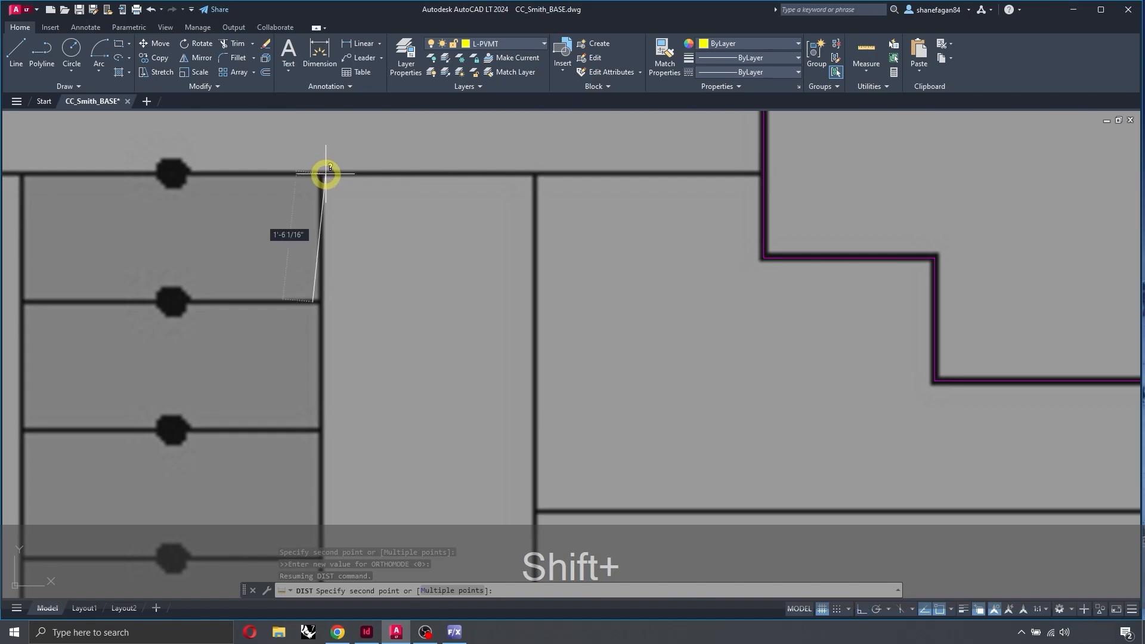
key("shift+Escape")
scroll(306, 215, "down", 5)
scroll(476, 378, "down", 2)
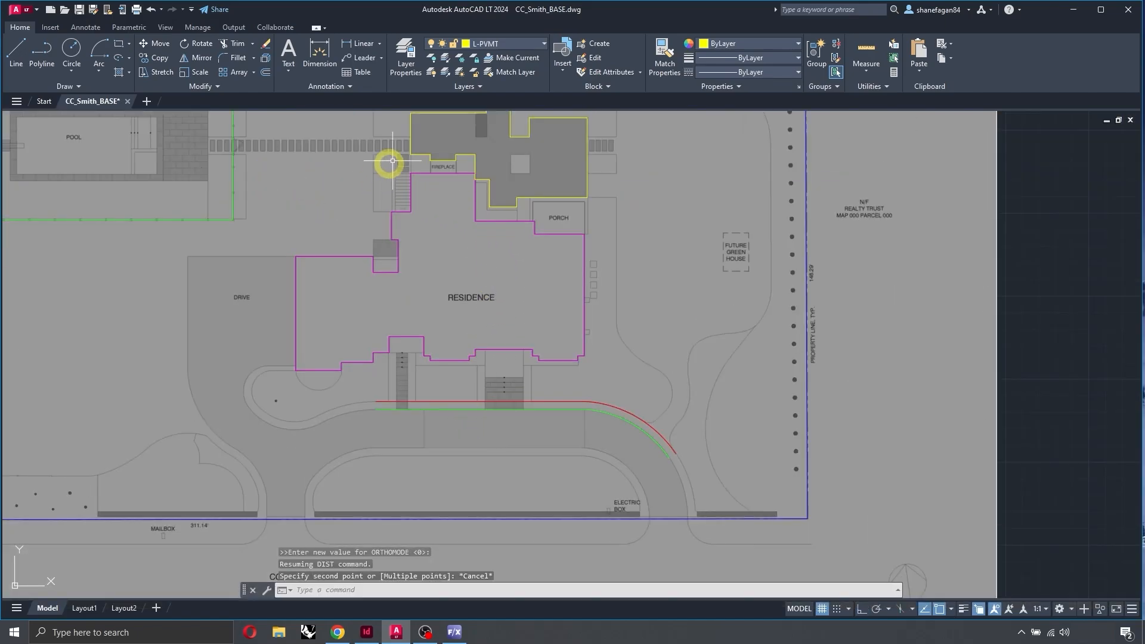
scroll(574, 351, "down", 4)
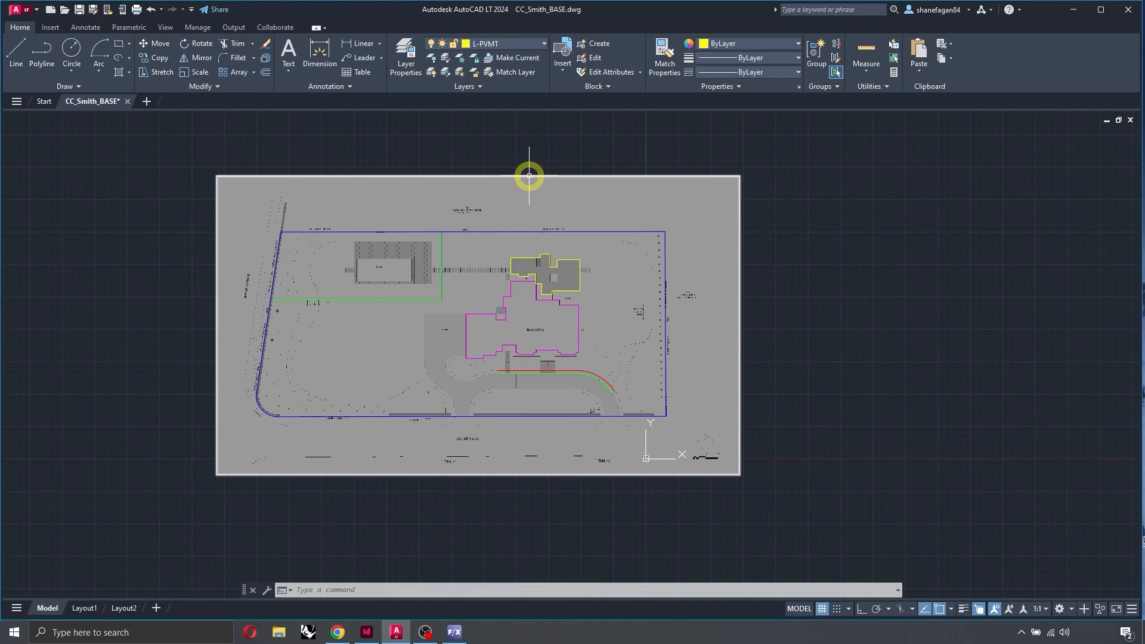
mouse_move(529, 175)
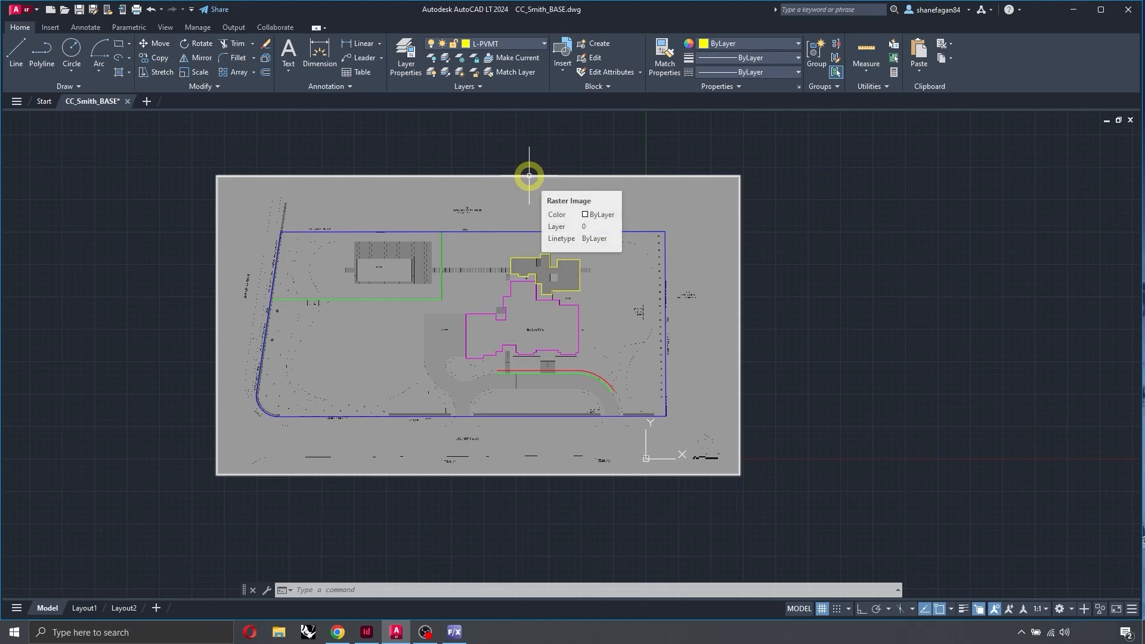